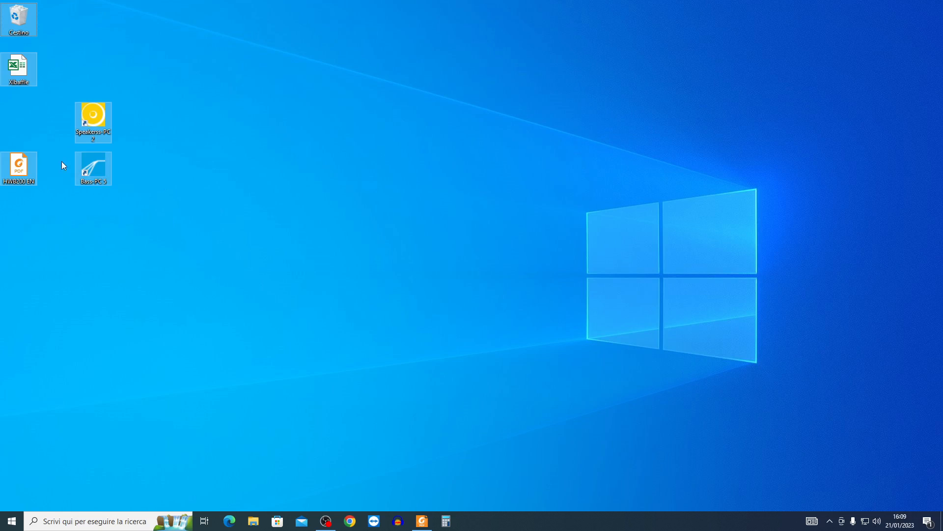
- Launch Speakerss-PC 2, dismiss the file open dialog and move the program window to the desktop's upper-left corner
click(95, 226)
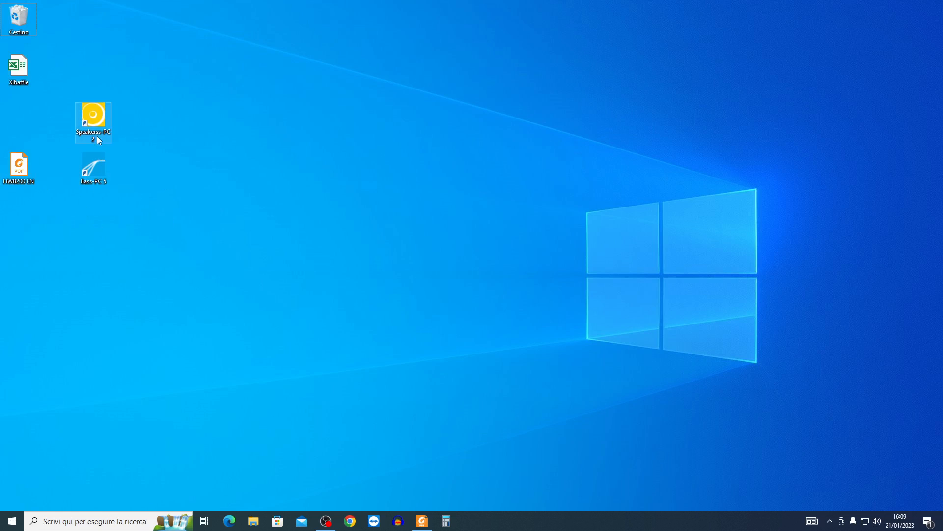
click(93, 121)
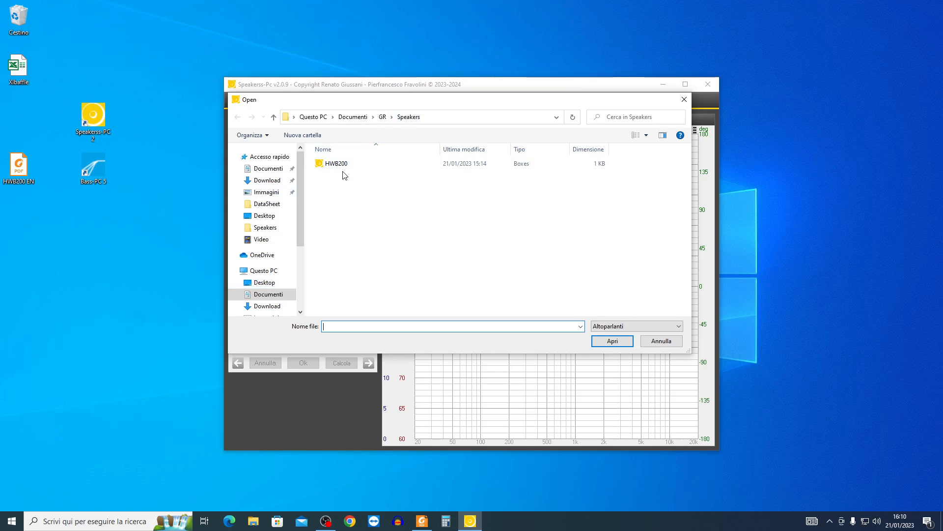
click(653, 341)
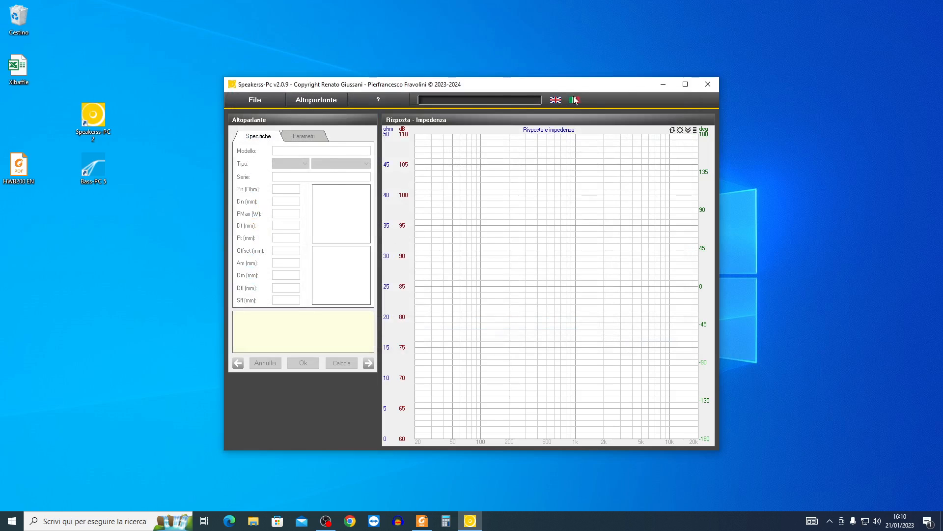
drag(428, 94, 200, 11)
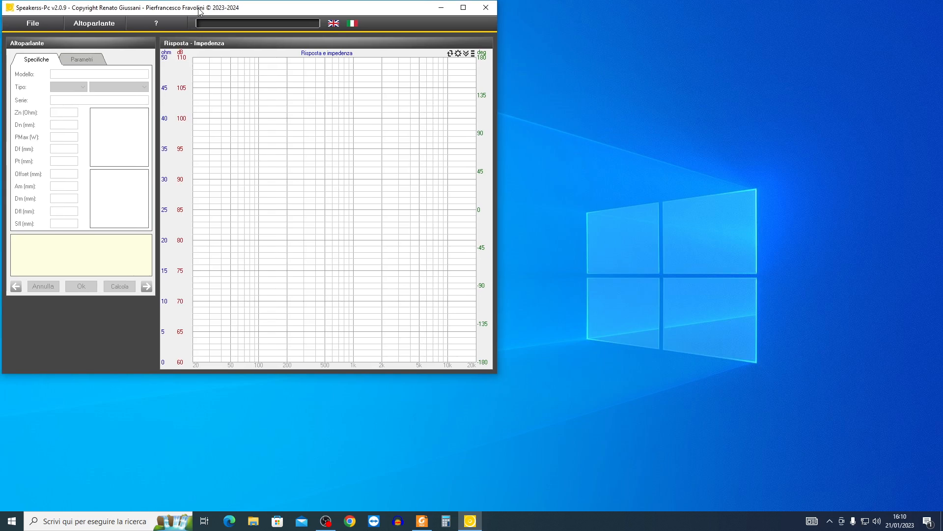
- Create a new loudspeaker with the name HWB200 and the author Ciare
click(107, 24)
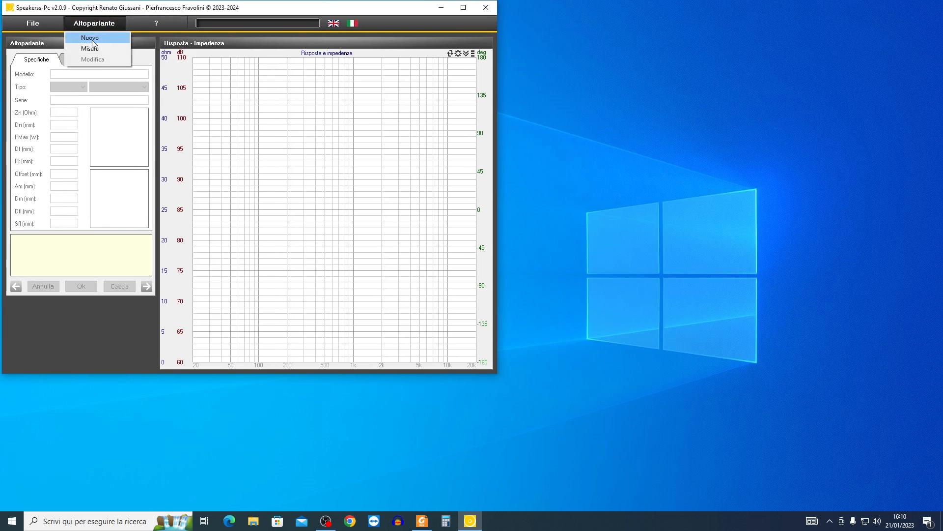
click(97, 39)
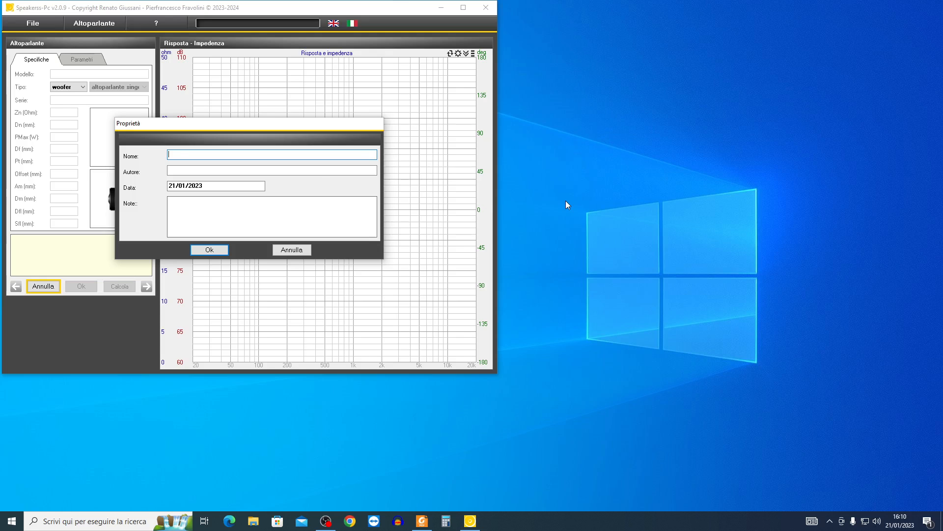
text(HWB200)
click(200, 173)
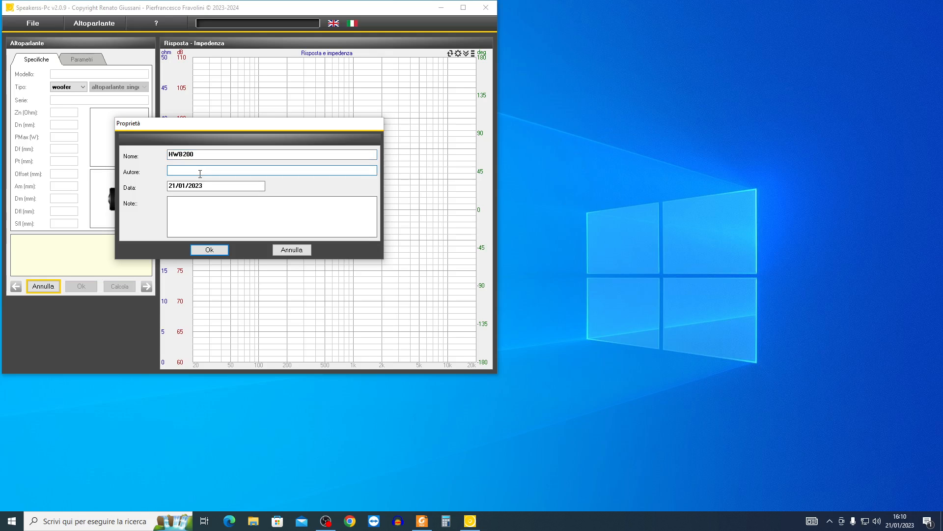
text(cIARE)
key(BackSpace)
key(BackSpace)
key(BackSpace)
key(BackSpace)
text(Ciare)
click(195, 205)
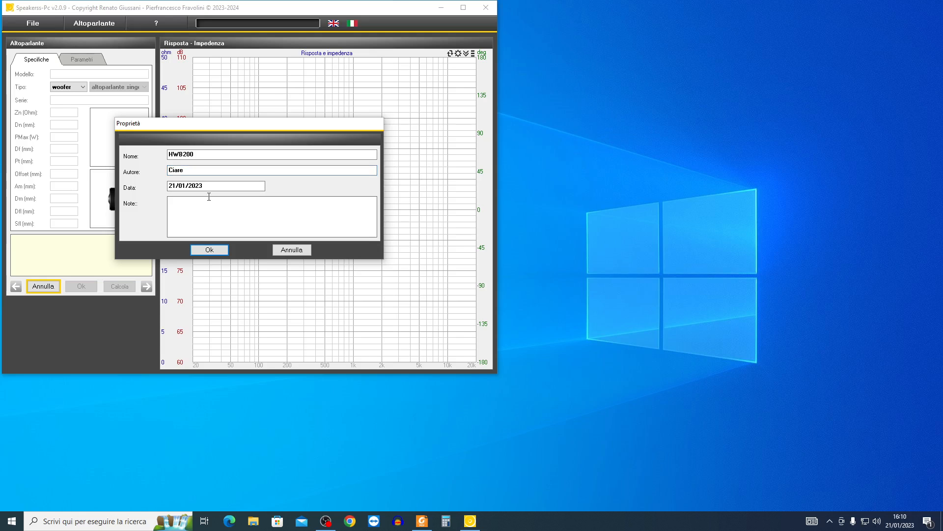
click(208, 250)
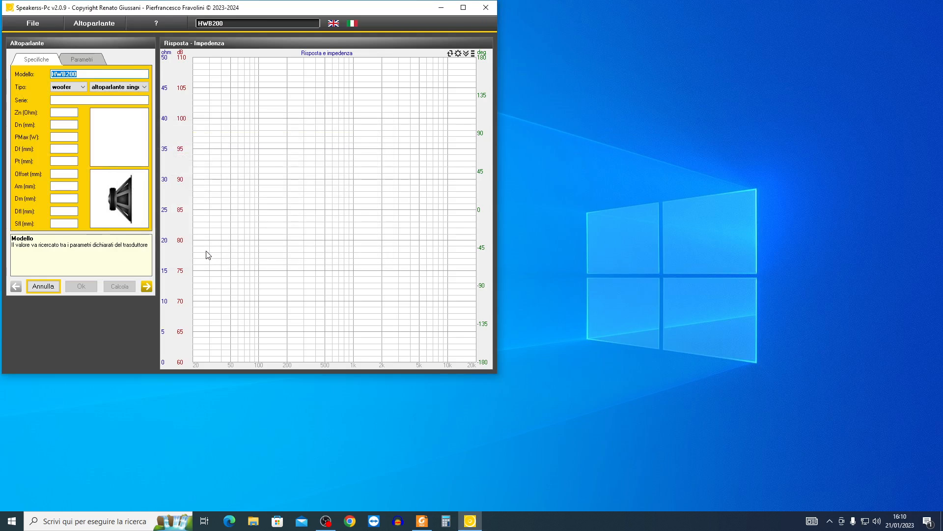
- Open the HWB200 EN datasheet PDF beside the speaker program and bring its T/S parameters table into view
click(61, 100)
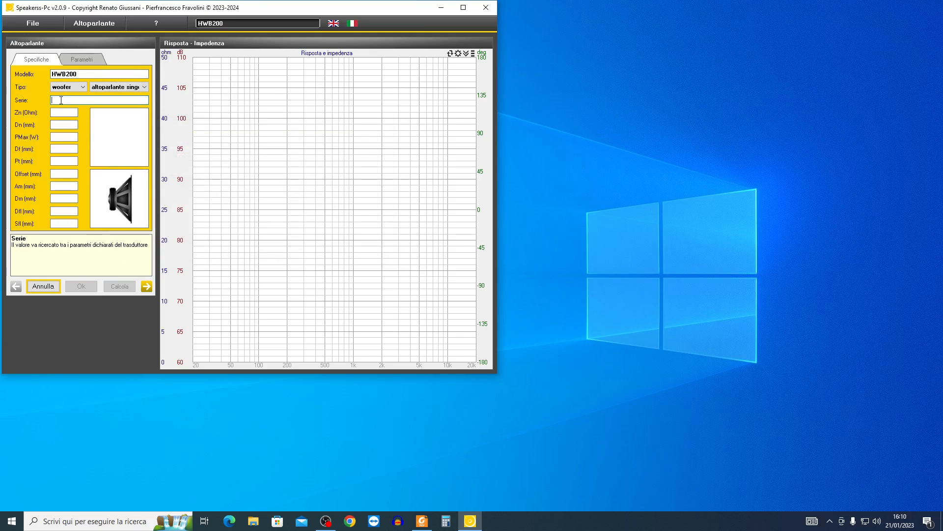
click(63, 113)
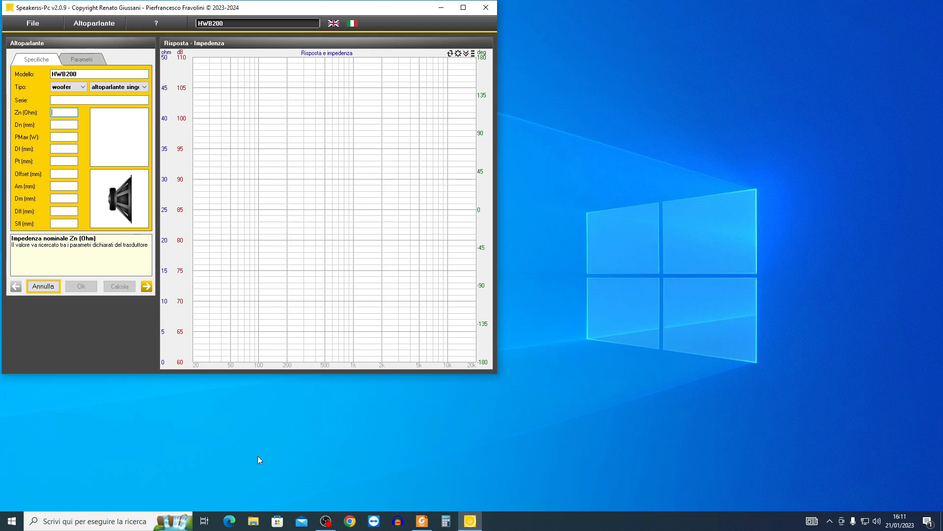
drag(209, 8, 528, 24)
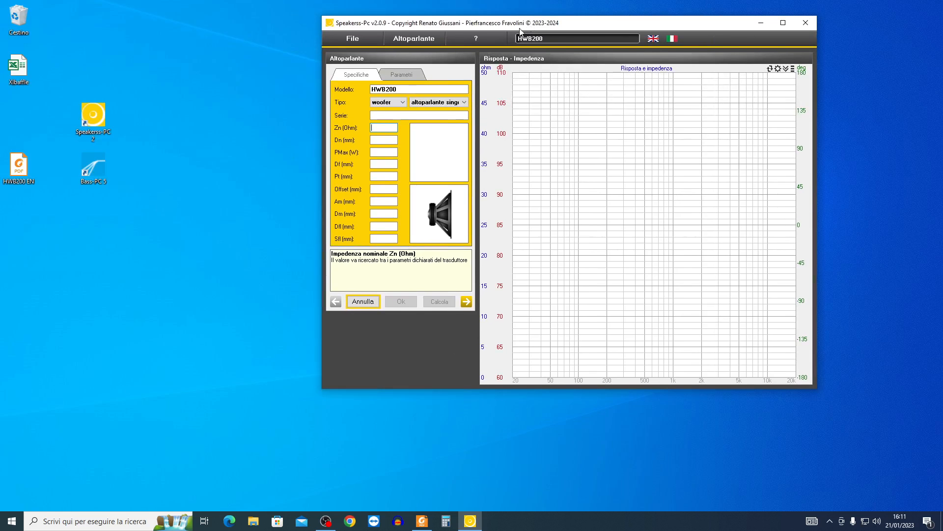
double_click(22, 170)
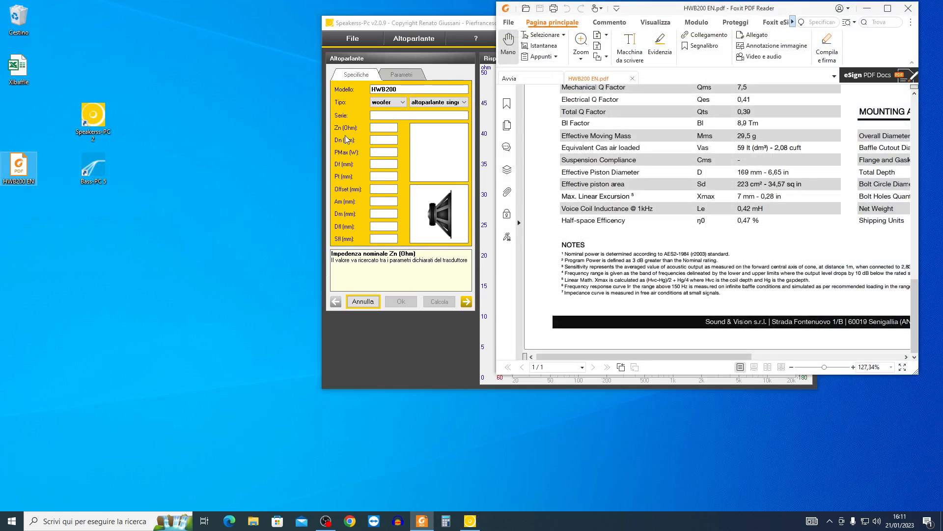
drag(388, 25, 67, 13)
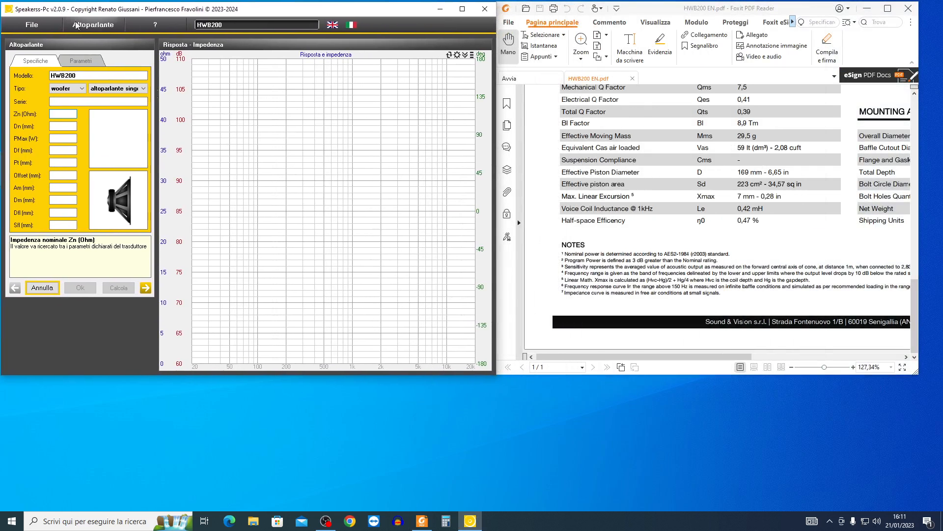
drag(916, 307, 916, 283)
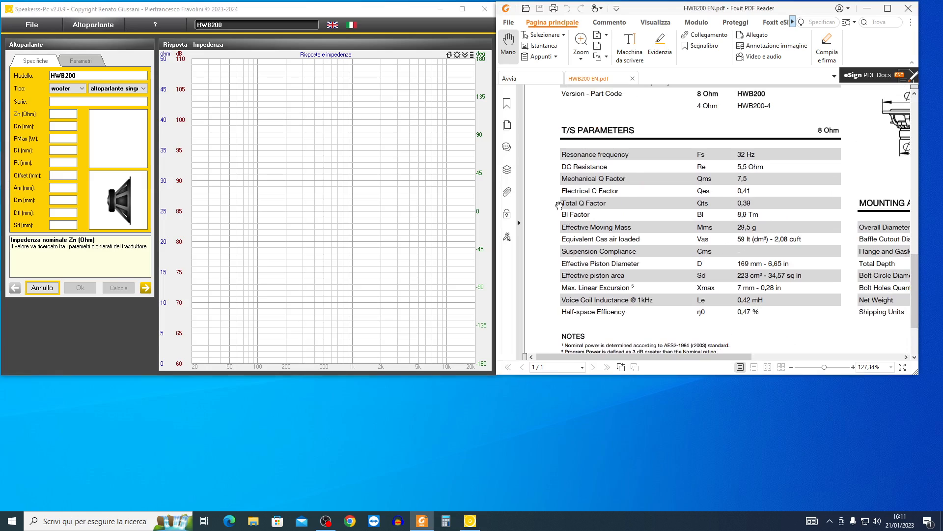
- Set the woofer's nominal impedance Zn to 8 ohm and its nominal diameter Dn to 200 mm
click(58, 114)
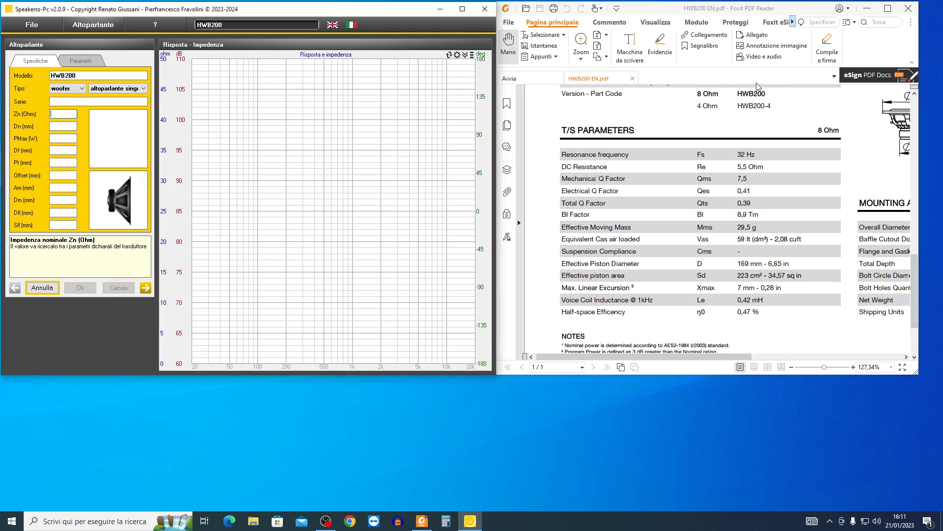
text(8)
click(55, 128)
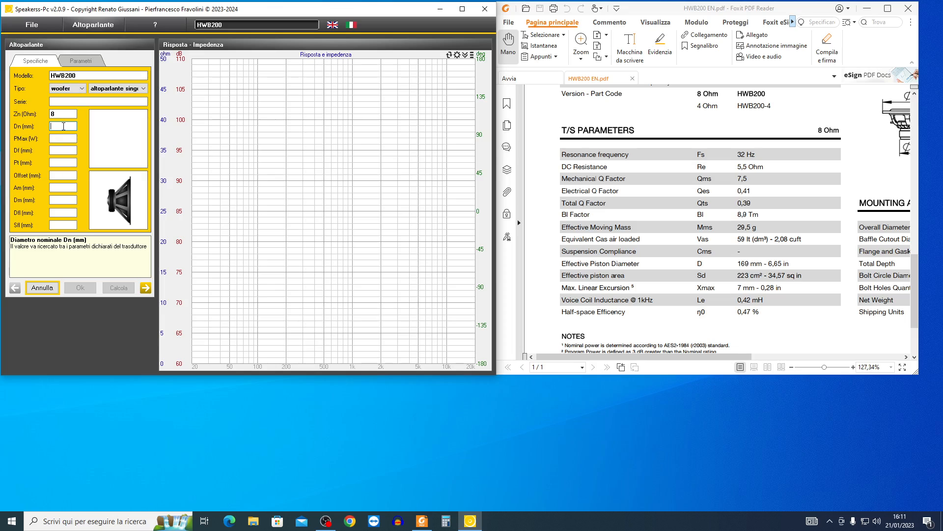
text(200)
- Look up the nominal power handling in the datasheet and set PMax to 130 W
click(63, 138)
scroll(809, 176, up, 7)
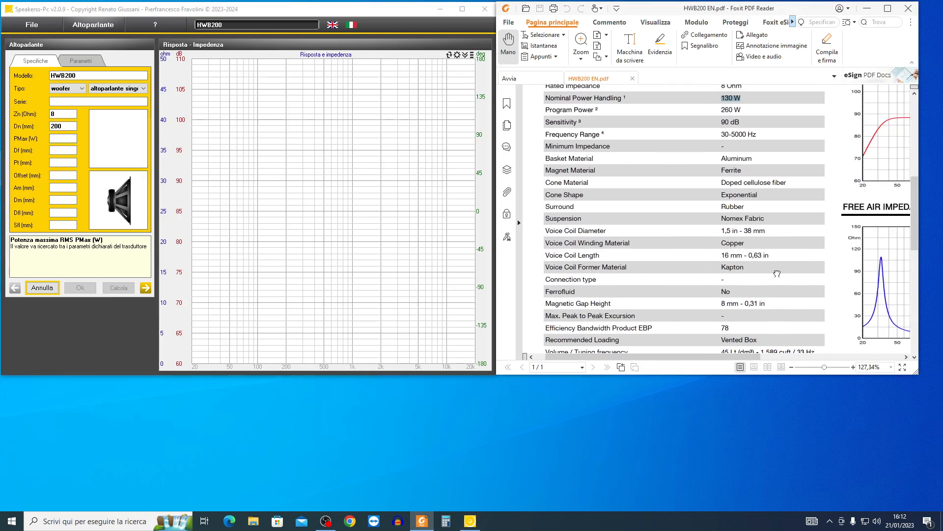
drag(777, 273, 769, 310)
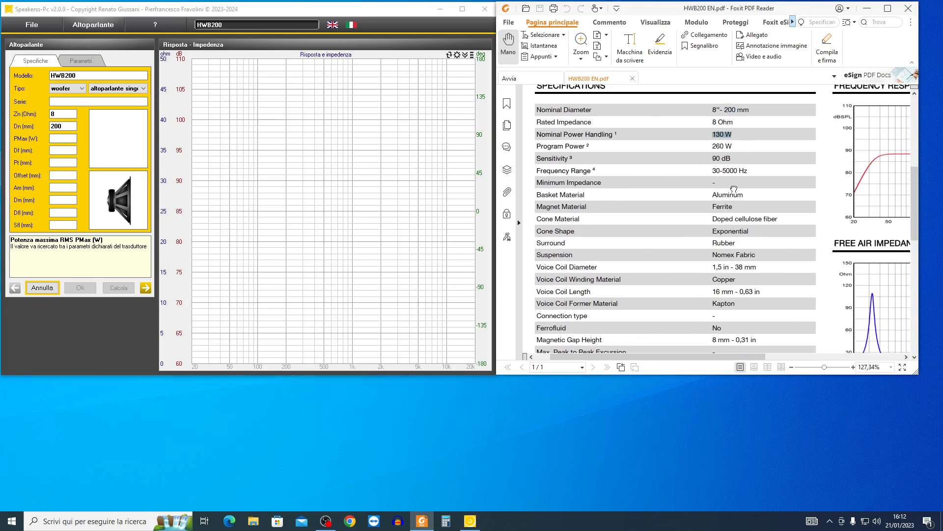
click(58, 137)
text(130)
- Find the baffle cutout diameter in the datasheet's mounting information and set the mounting hole diameter Df to 184 mm
click(56, 149)
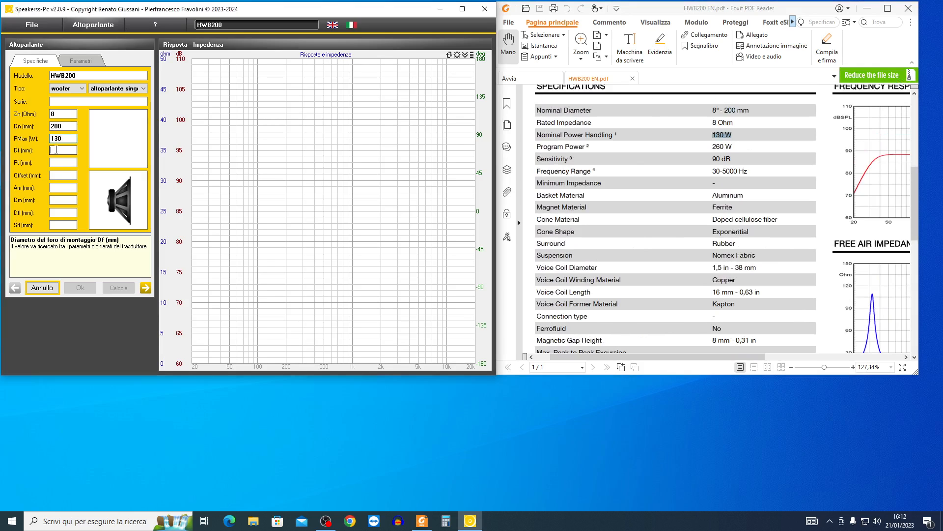
drag(733, 315, 675, 204)
drag(844, 350, 820, 146)
drag(812, 262, 718, 230)
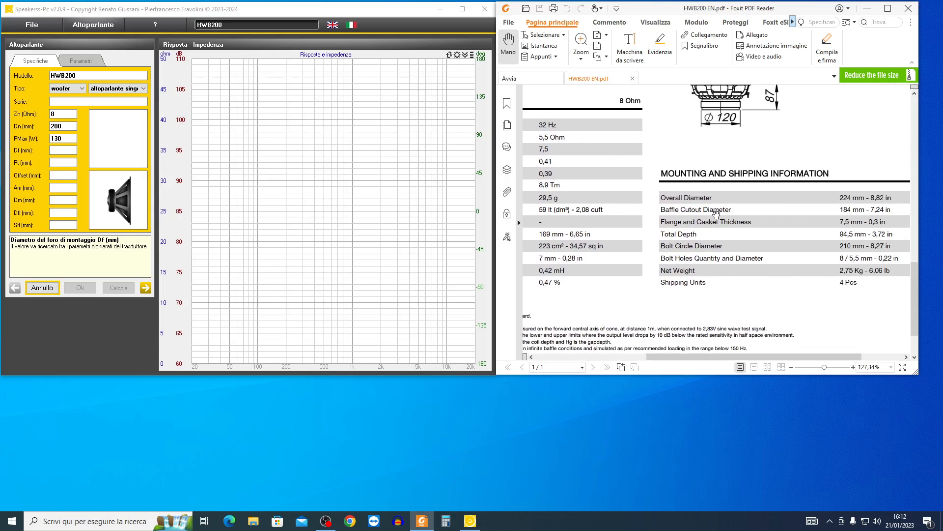
click(54, 150)
text(184)
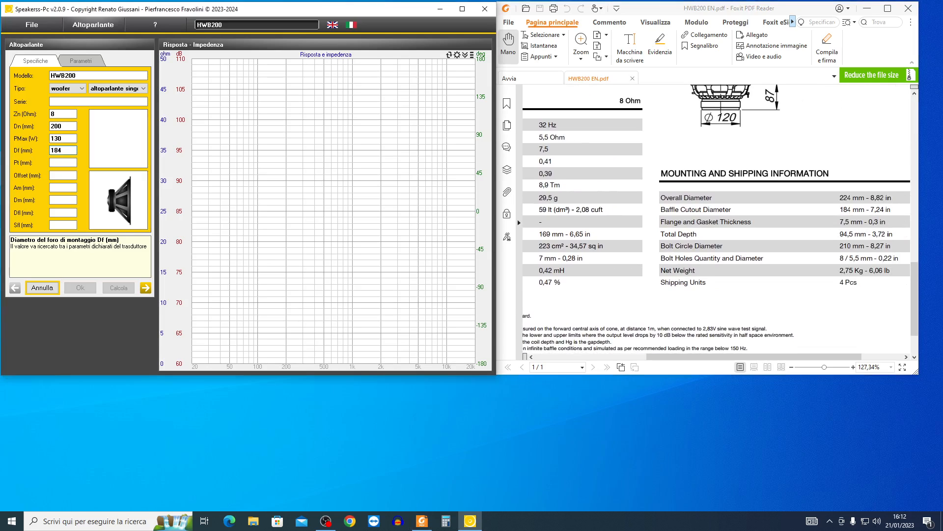
- Using the datasheet's dimension drawing, set the total depth Pt to 87 mm, and set the Offset to 30 mm
click(57, 162)
drag(746, 169, 728, 257)
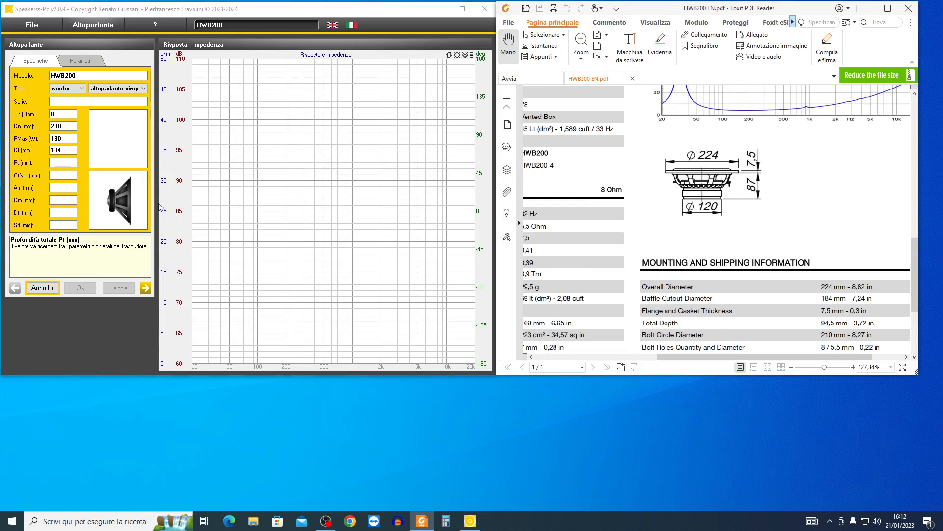
click(60, 163)
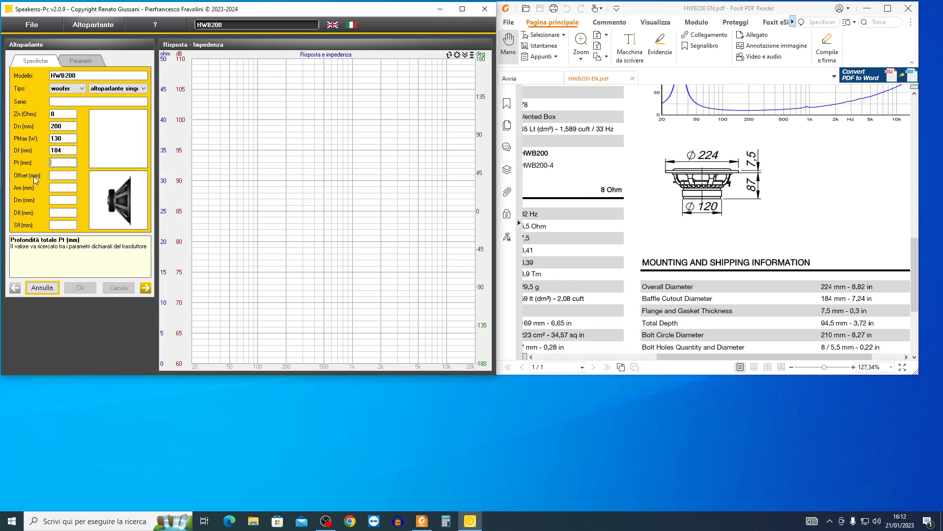
text(87)
key(Tab)
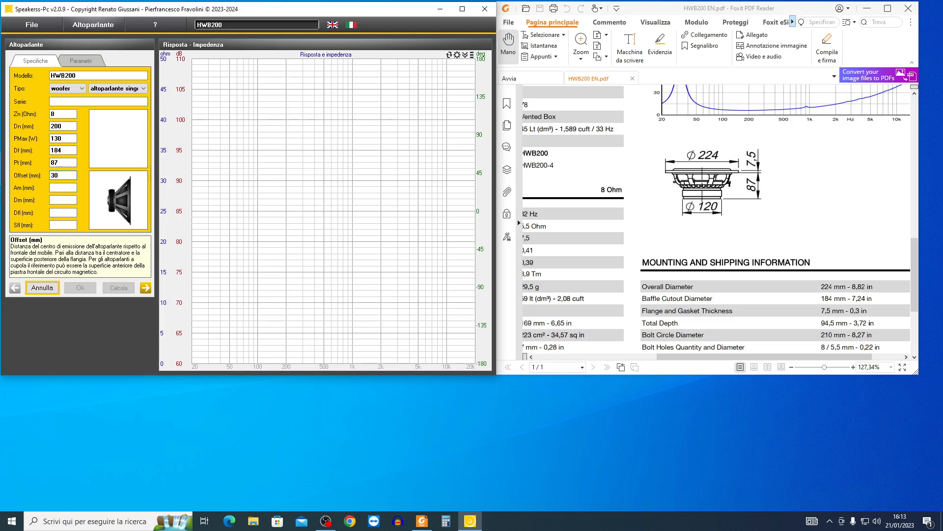
- Leave the magnet height Am empty and set the magnet diameter Dm to 120 mm
click(57, 187)
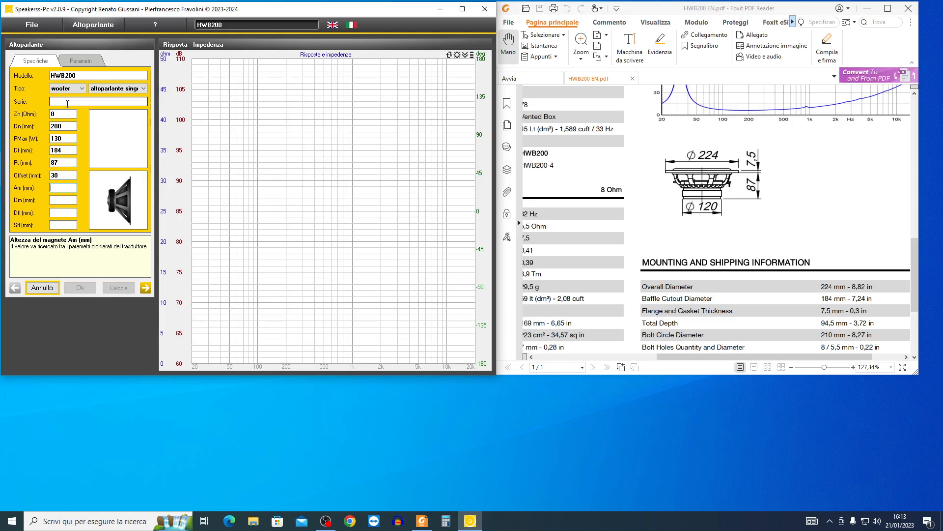
click(53, 199)
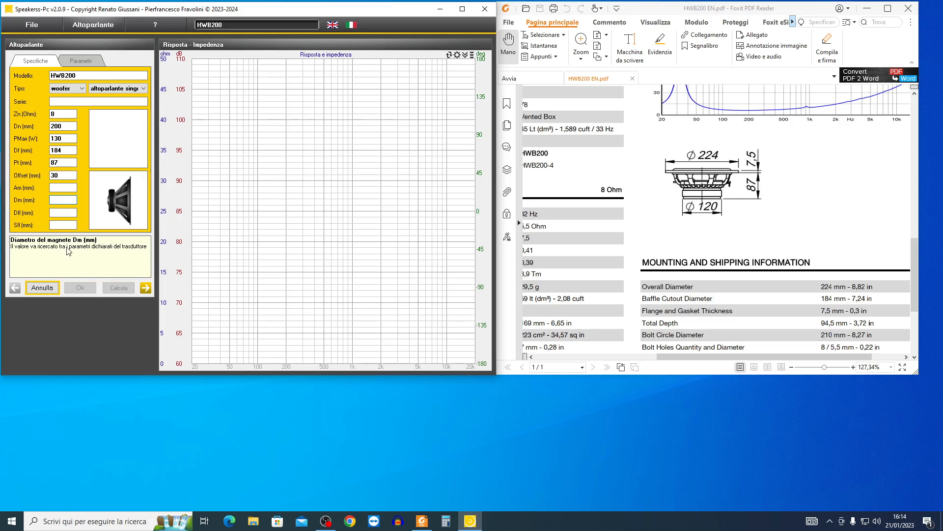
click(59, 199)
text(120)
key(Tab)
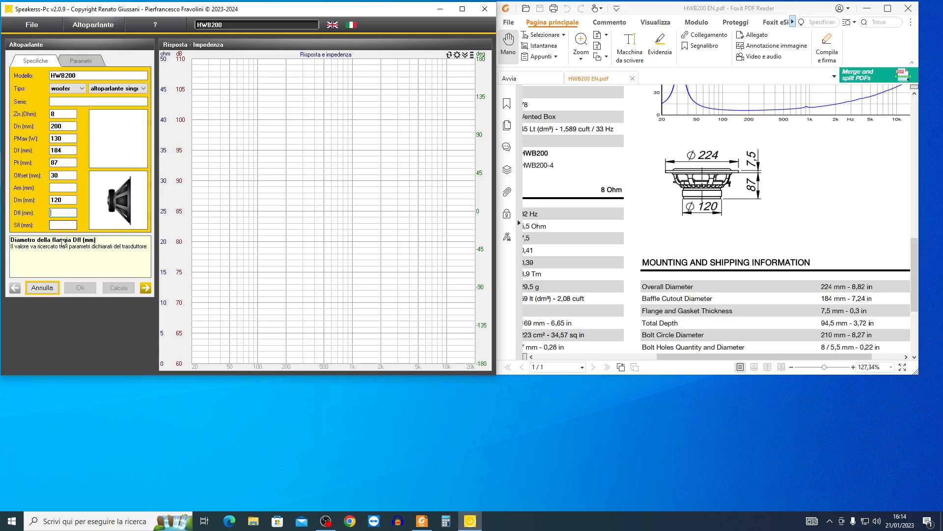
- Set the flange diameter Dfl to 224 mm and enter the flange thickness Sfl from the datasheet drawing
text(224)
key(Tab)
text(7)
- In the Thiele-Small parameters, set the emission diameter D to 169 mm and the linear excursion Xmx to 7 mm from the datasheet
click(146, 290)
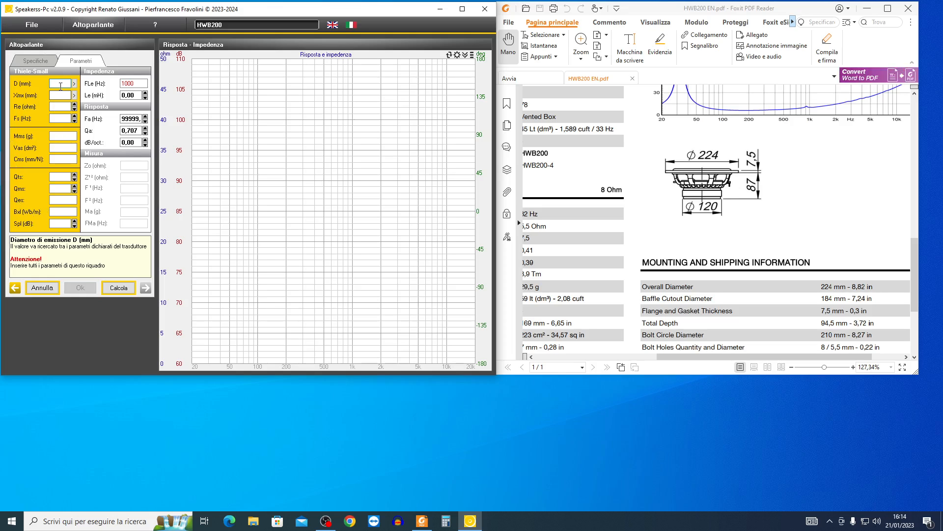
click(58, 134)
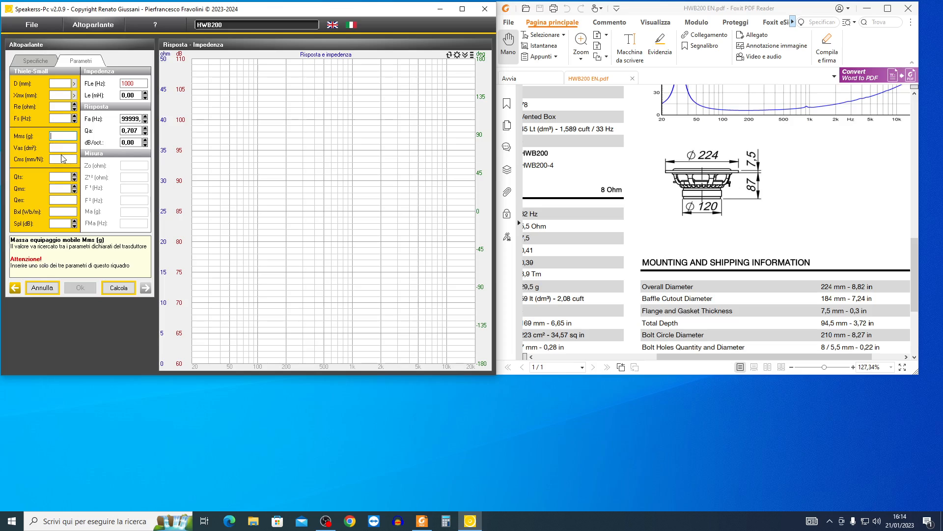
click(57, 83)
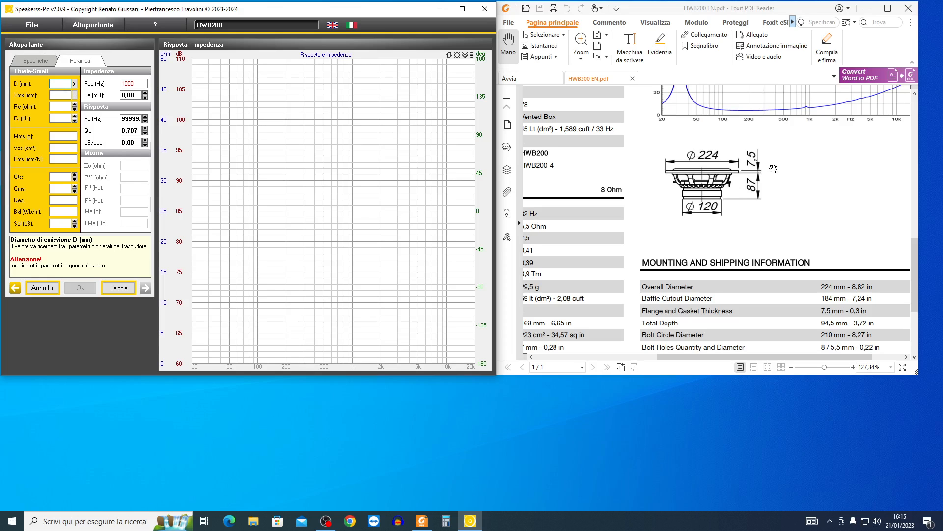
drag(915, 249, 913, 314)
drag(726, 357, 609, 357)
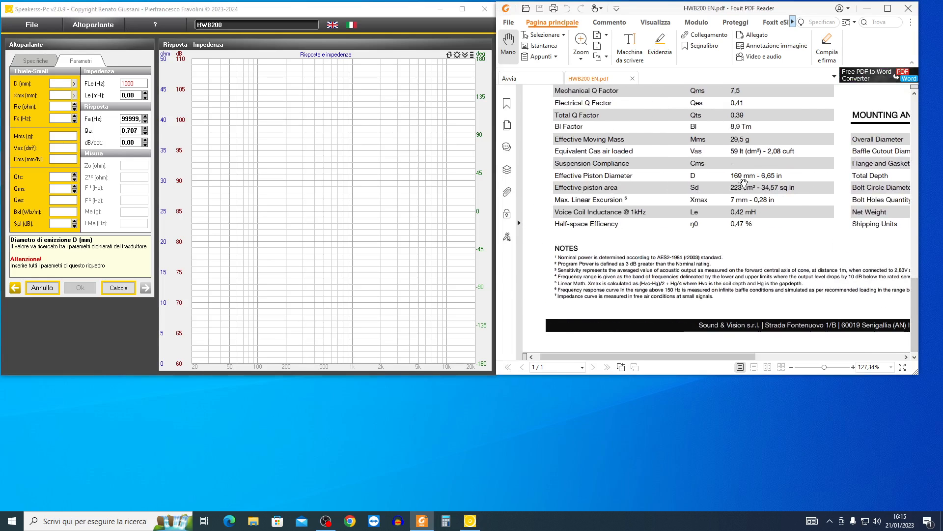
click(60, 84)
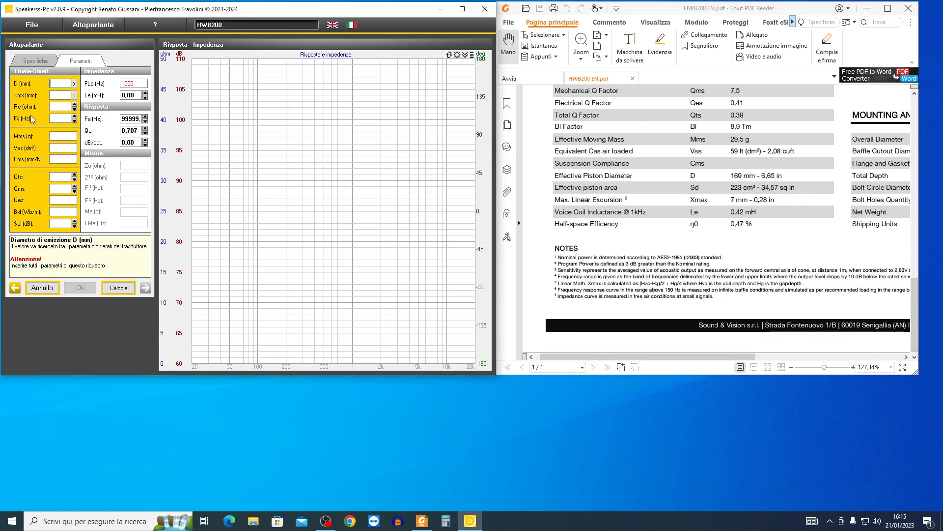
text(169)
key(Tab)
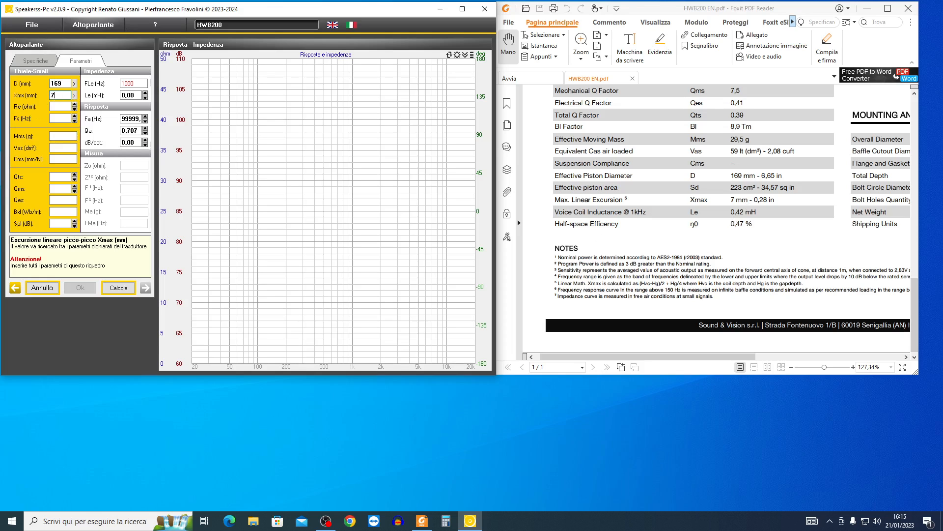
- Look up the DC resistance in the datasheet and set the voice coil resistance Re to 5,5 ohm
click(55, 105)
scroll(802, 166, up, 2)
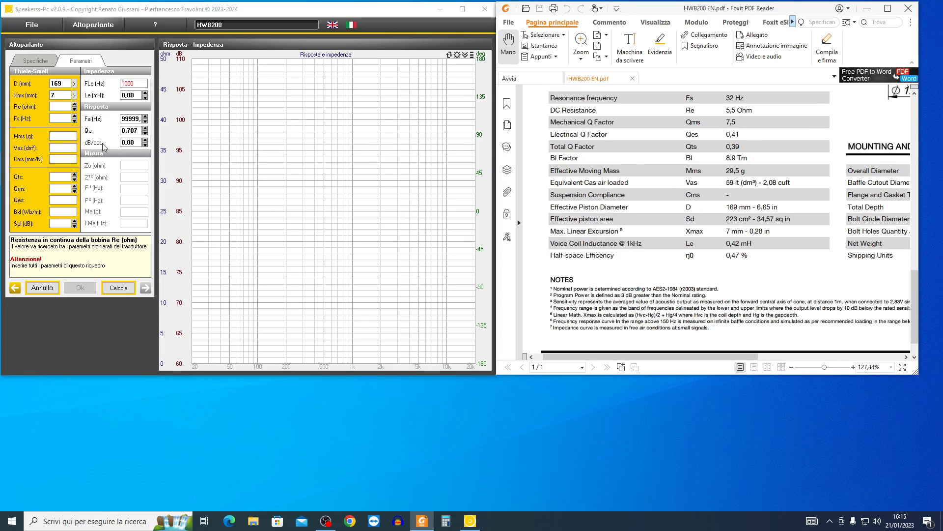
click(31, 122)
text(5,5)
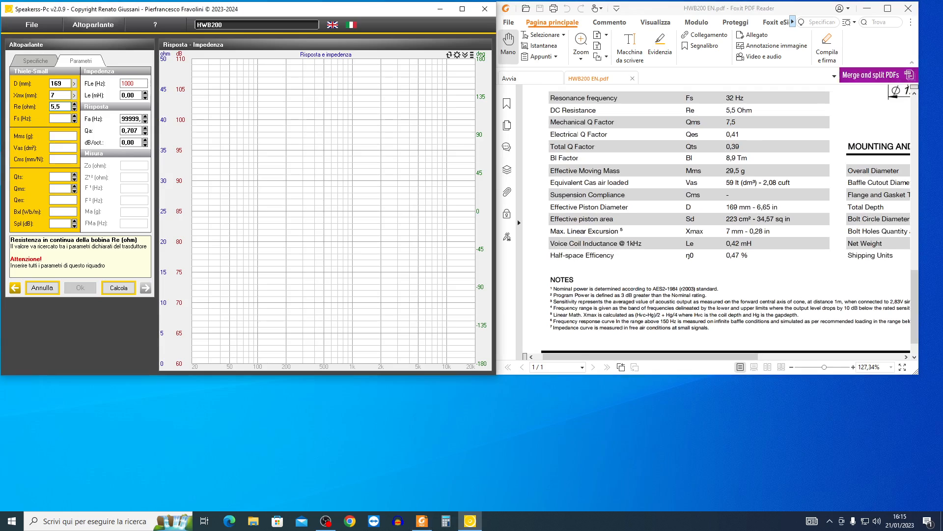
- Set the resonance frequency Fs to 32 Hz, the moving mass Mms to 29,5 g and the equivalent volume Vas to 59 dm³
click(51, 120)
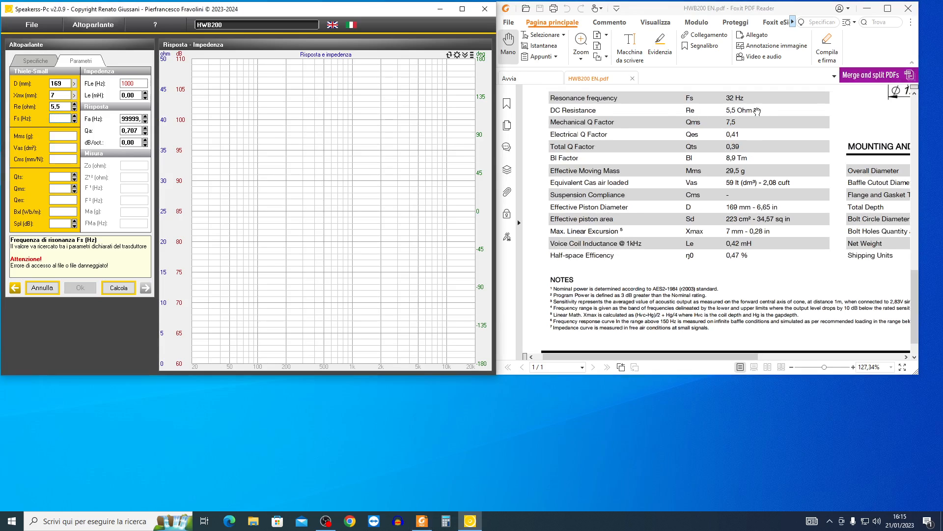
text(32)
click(58, 136)
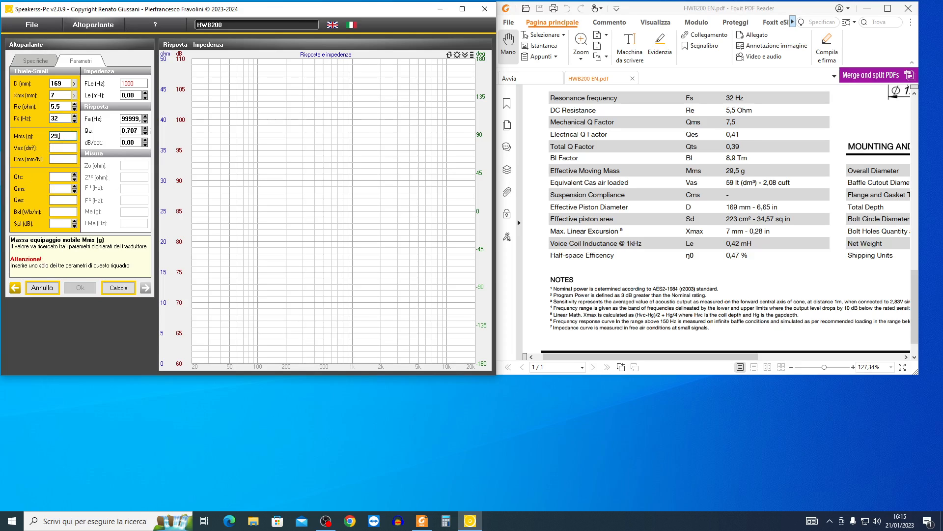
key(Tab)
text(59)
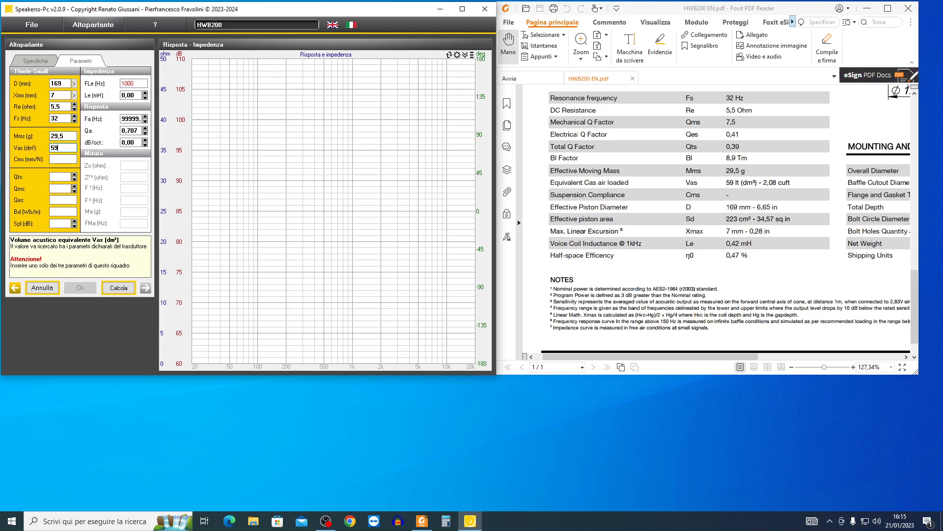
- Leave Cms empty, enter Qts 0,39, Qms 7,5 and Qes 0,41, and calculate the remaining Thiele-Small parameters
click(59, 160)
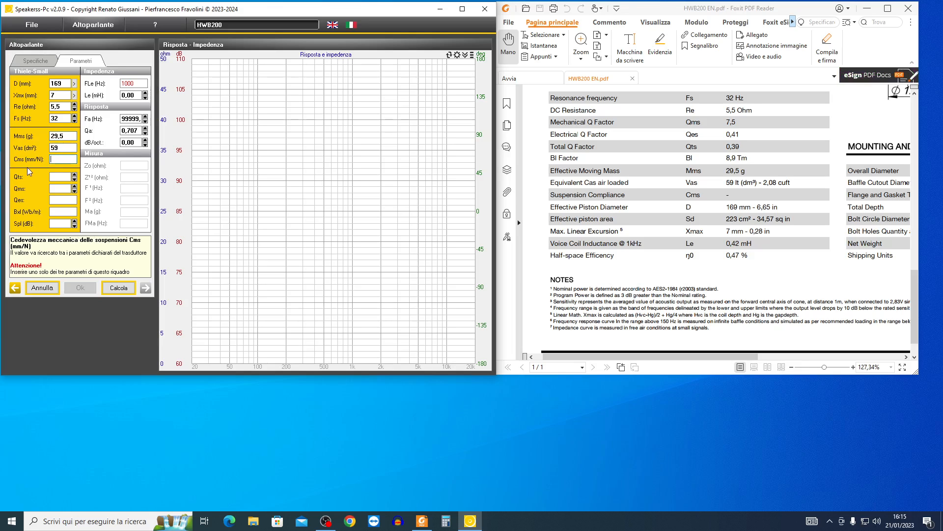
key(Tab)
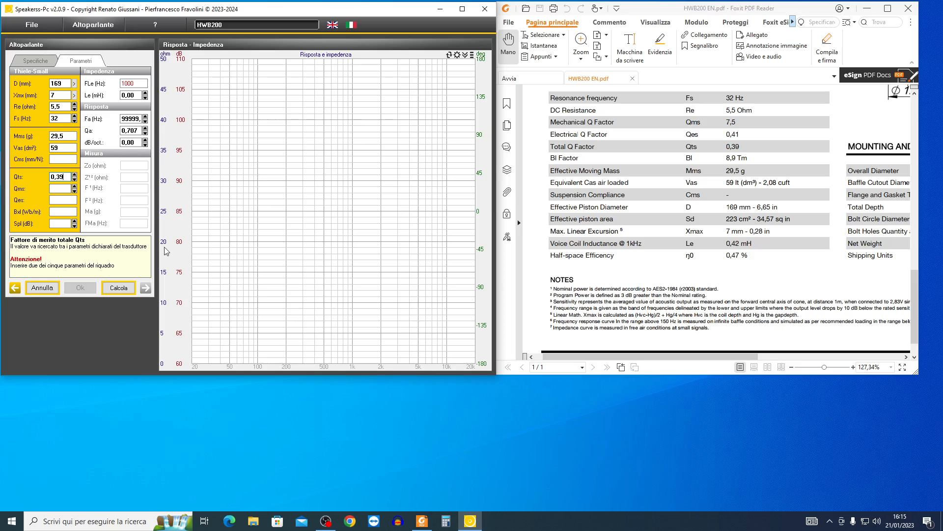
click(57, 190)
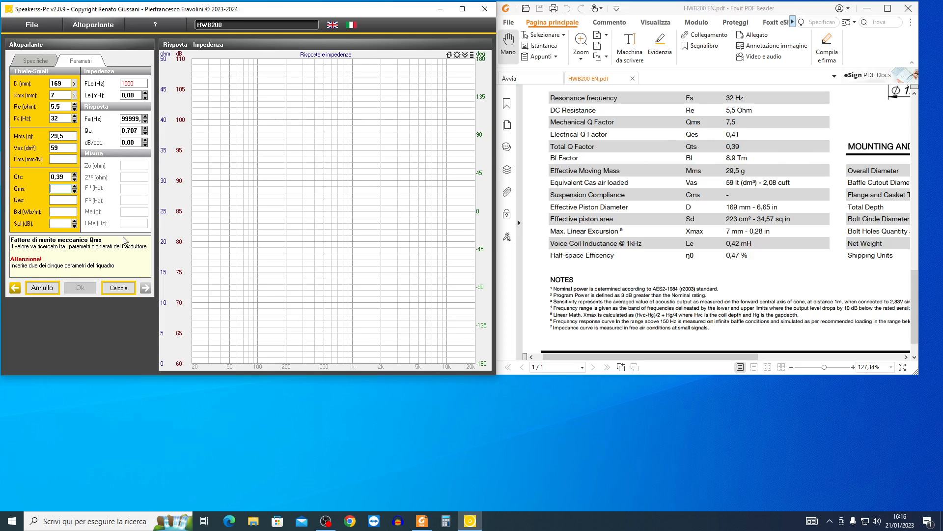
text(7,)
click(59, 200)
click(118, 291)
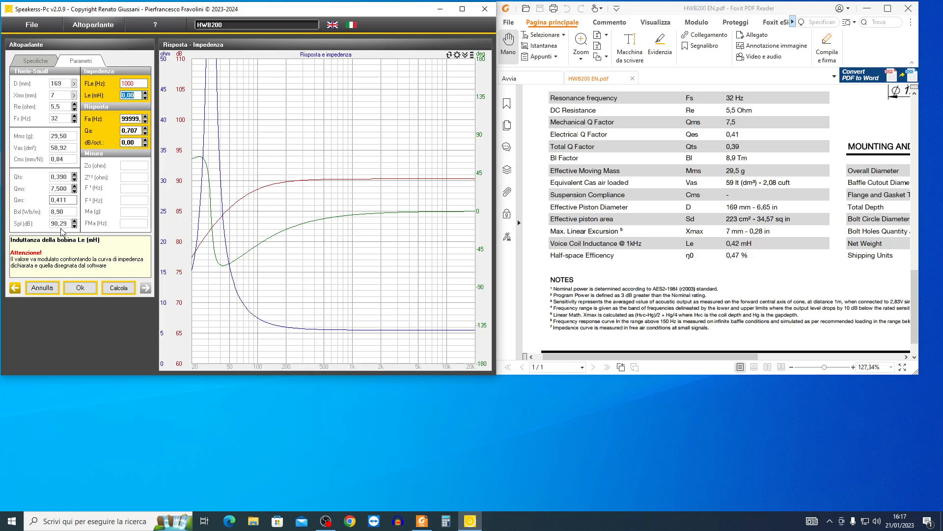
- Examine the frequency response curve in the datasheet for comparison with the calculated response
drag(812, 146, 755, 391)
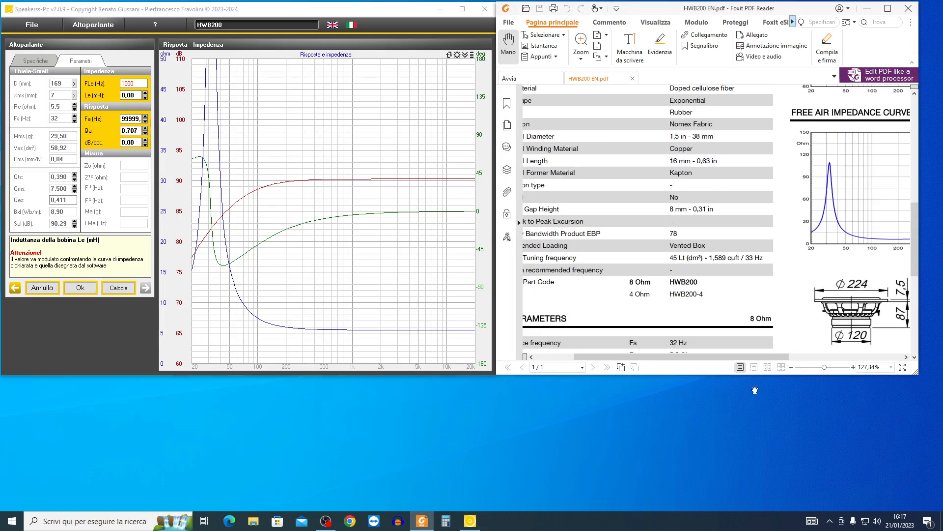
drag(783, 193, 715, 312)
drag(806, 127, 672, 130)
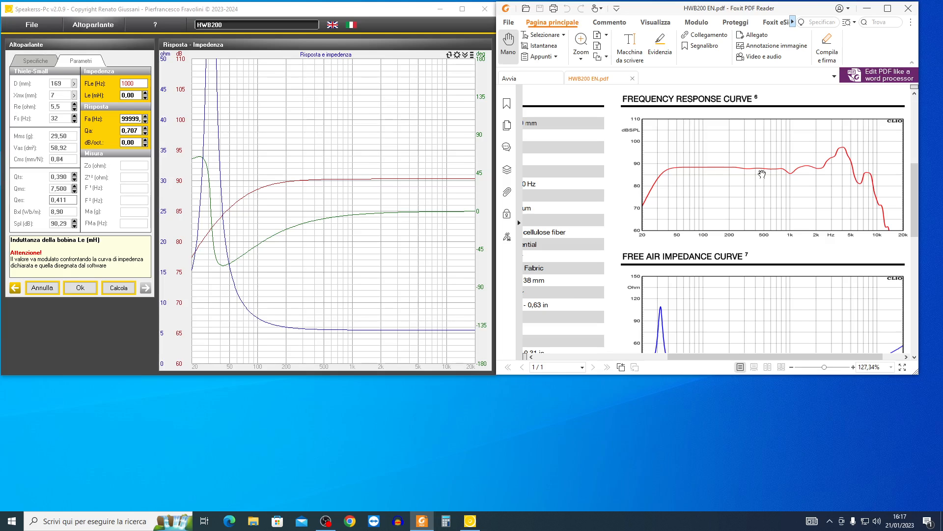
drag(689, 187, 666, 192)
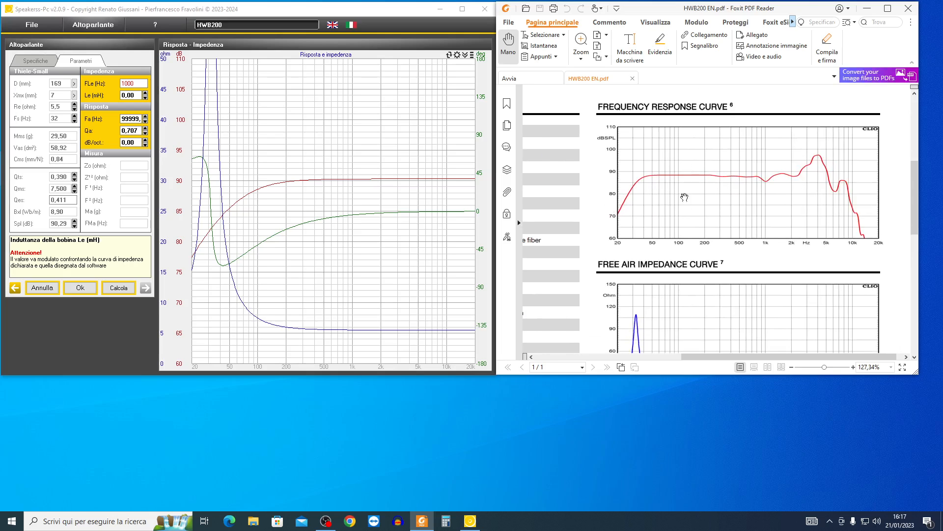
- Look up the voice coil inductance in the datasheet and set Le to 0,42 mH
drag(669, 184, 823, 224)
drag(675, 241, 757, 95)
drag(709, 206, 711, 93)
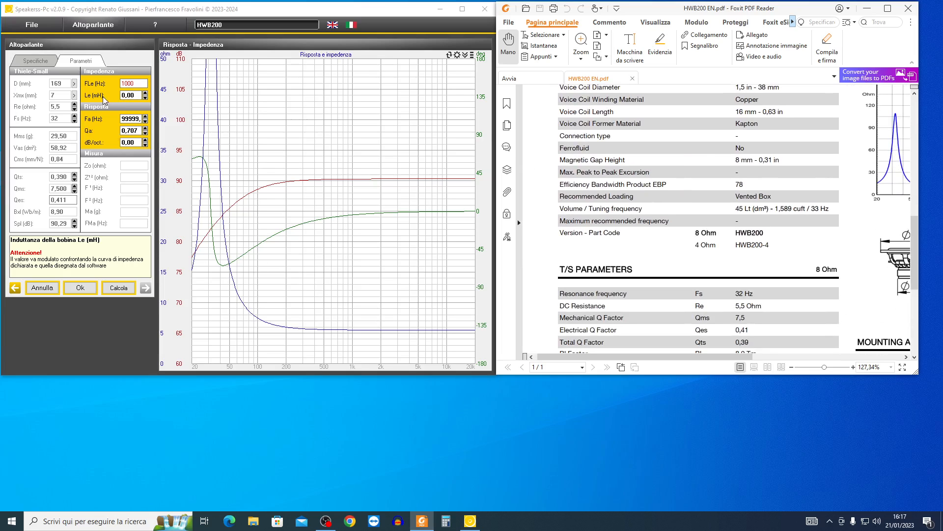
scroll(663, 138, down, 3)
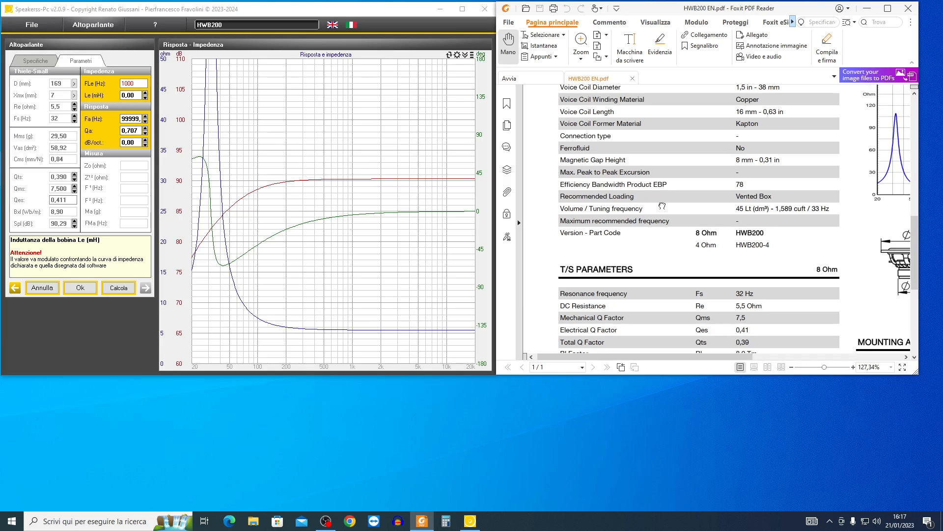
scroll(690, 233, down, 4)
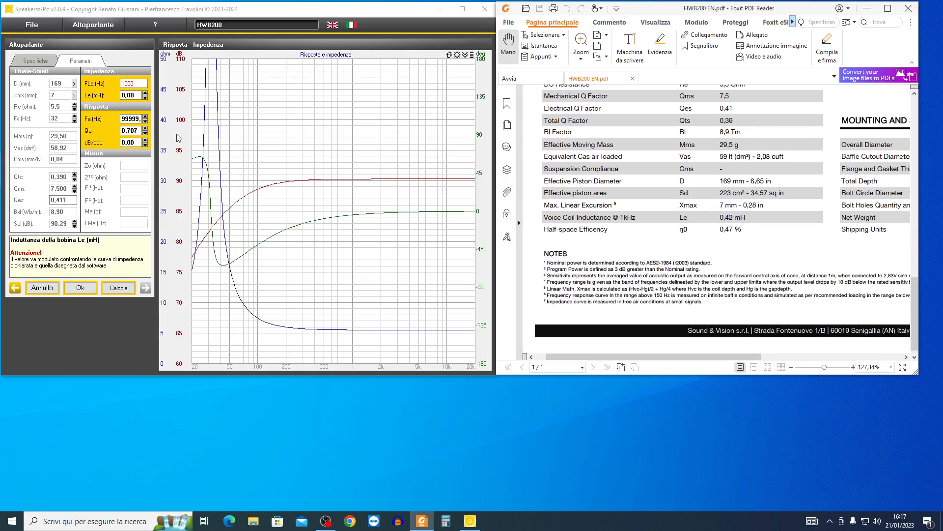
click(136, 95)
key(BackSpace)
key(BackSpace)
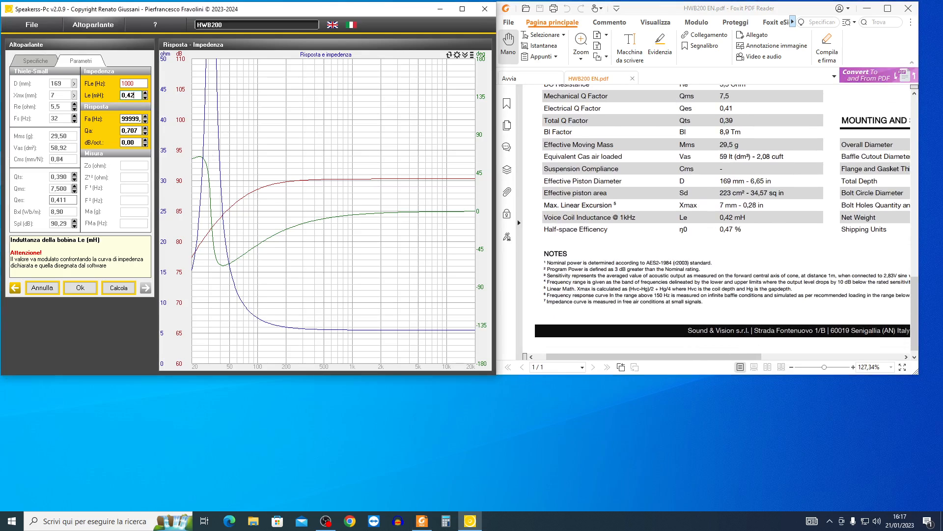
- Bring up the datasheet's frequency response curve and set the upper resonance frequency Fa to 4000 Hz
double_click(129, 119)
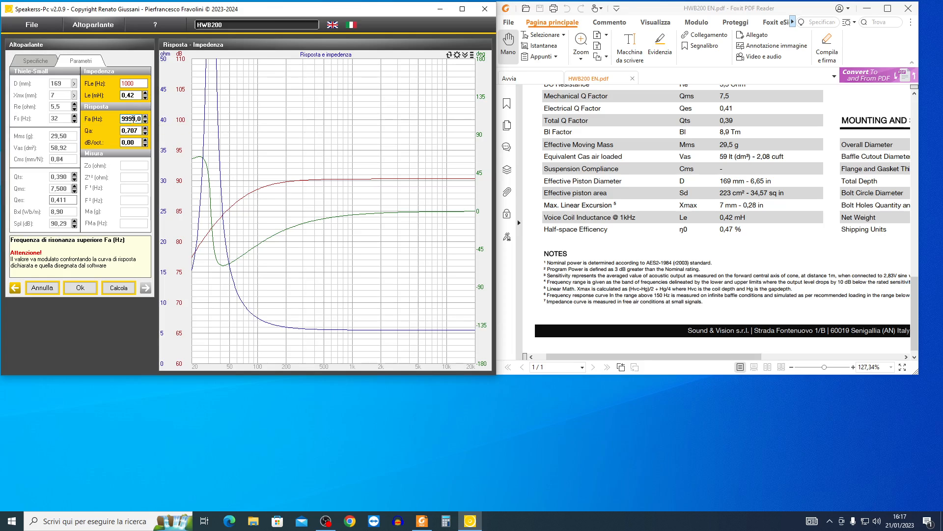
drag(330, 220, 314, 224)
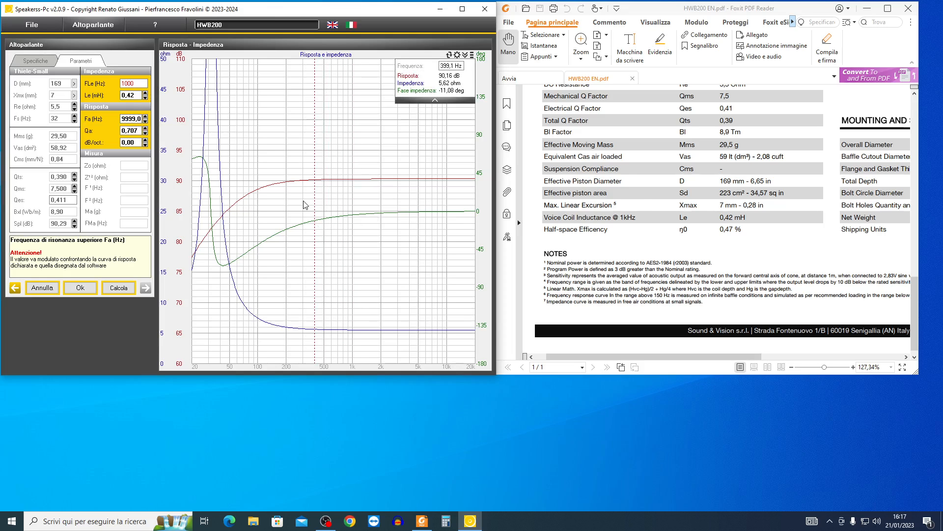
drag(746, 217, 626, 326)
drag(746, 193, 633, 315)
drag(718, 195, 650, 388)
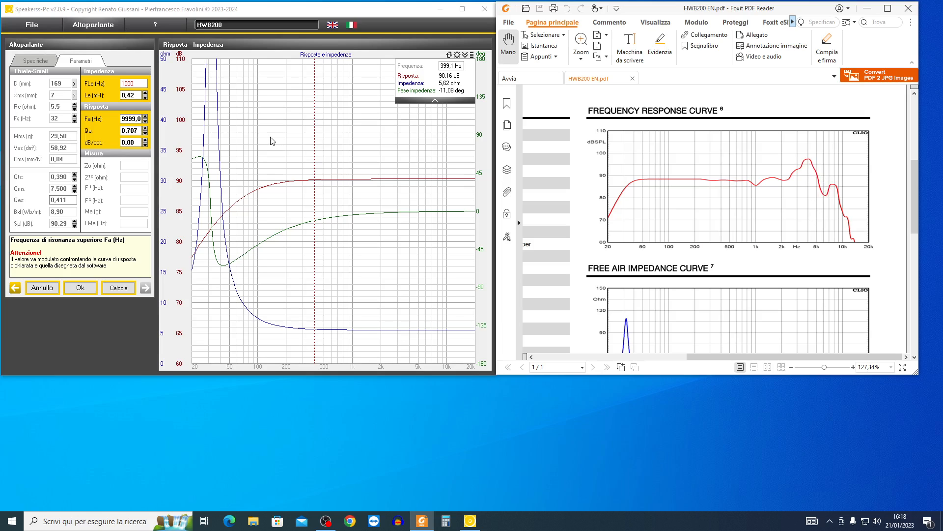
double_click(128, 118)
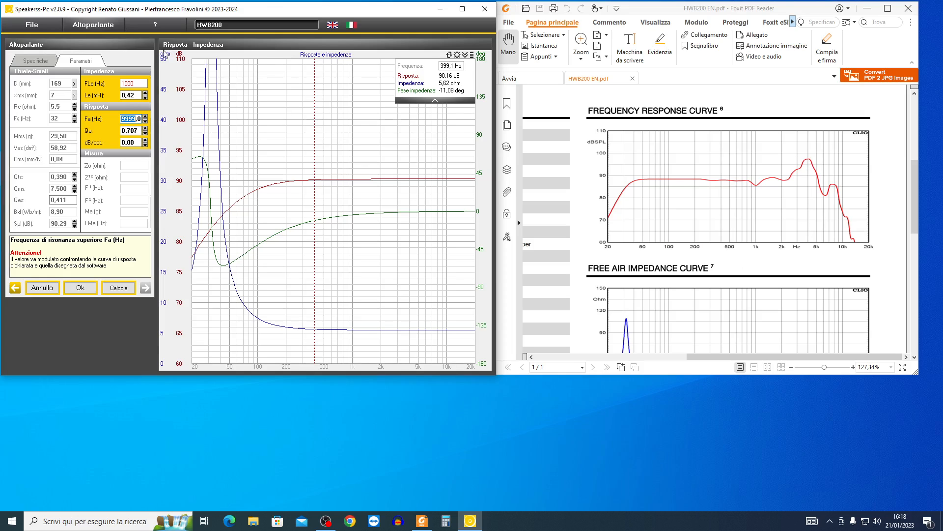
key(BackSpace)
key(Return)
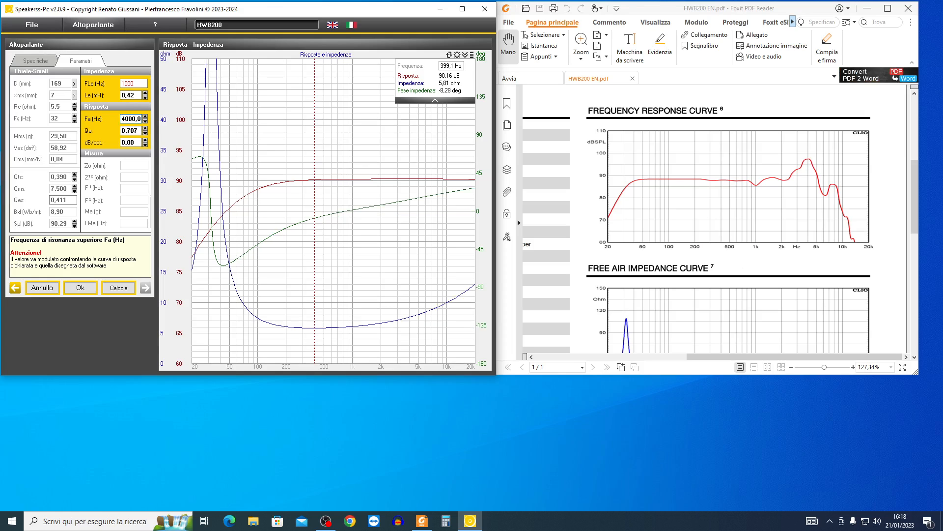
- Raise the upper quality factor Qa to 0,91
double_click(139, 131)
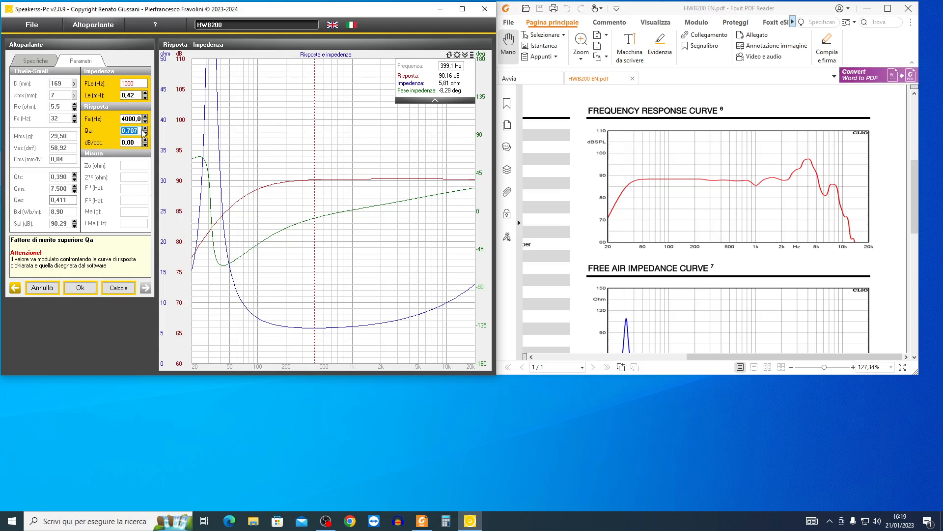
click(145, 129)
click(145, 128)
click(145, 129)
click(145, 128)
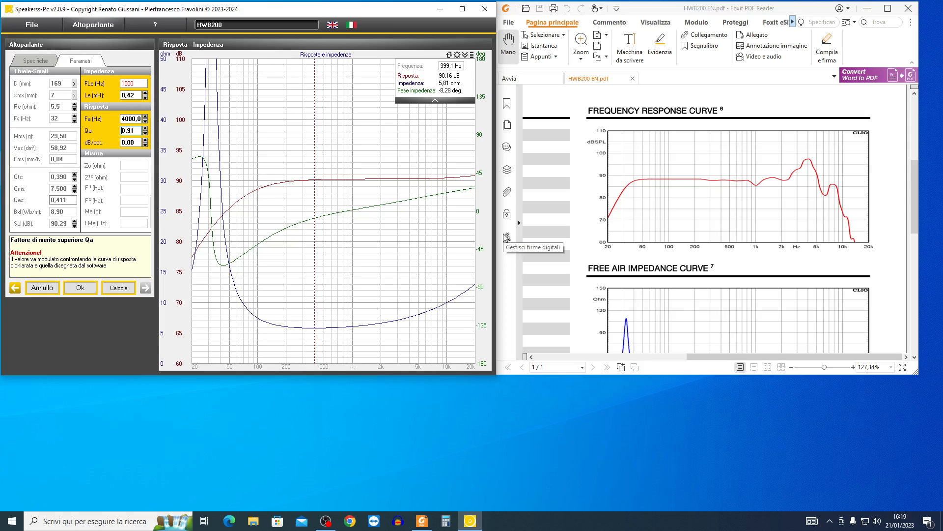
- Re-enter the upper resonance frequency Fa as 4000 Hz and raise the quality factor Qa to 0,98
click(129, 118)
double_click(129, 118)
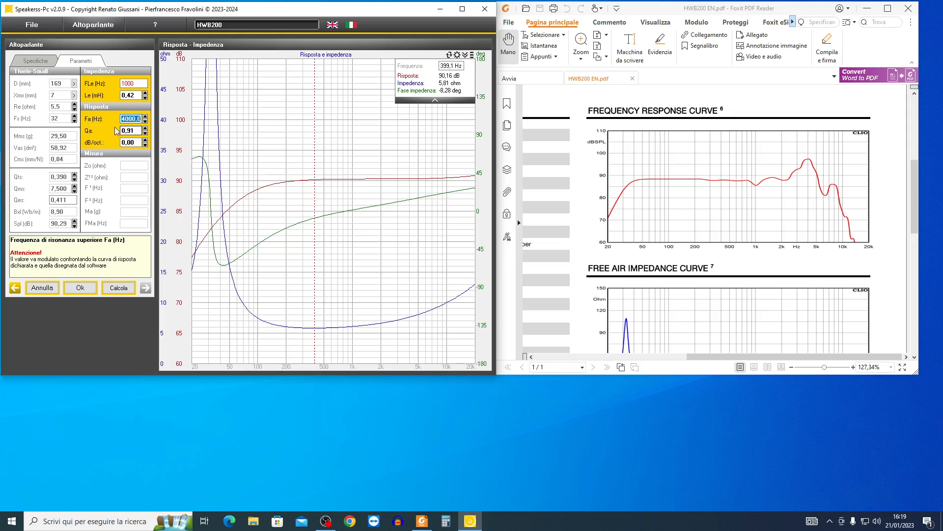
text(400)
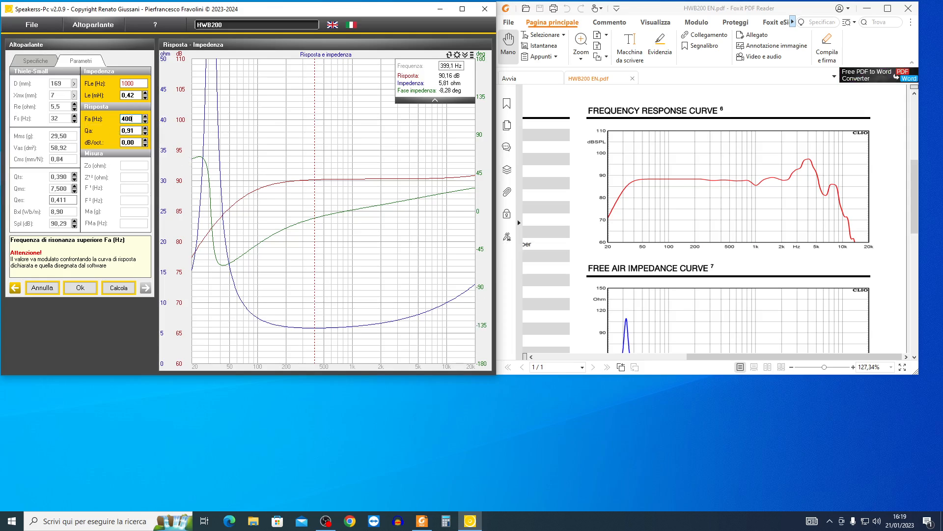
text(0)
key(Return)
click(145, 129)
click(145, 129)
click(145, 128)
click(145, 129)
click(146, 129)
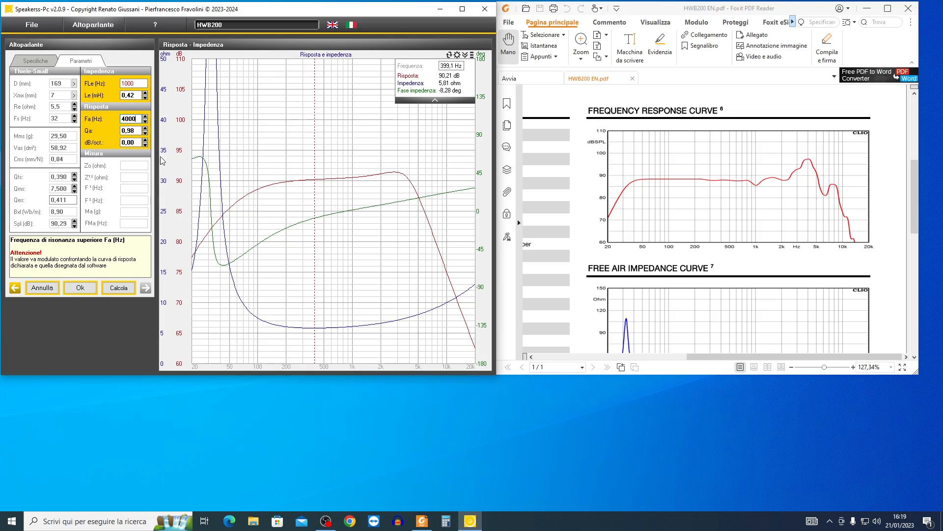
- Read the calculated response at several frequencies around its upper peak, up to about 4080 Hz
click(400, 174)
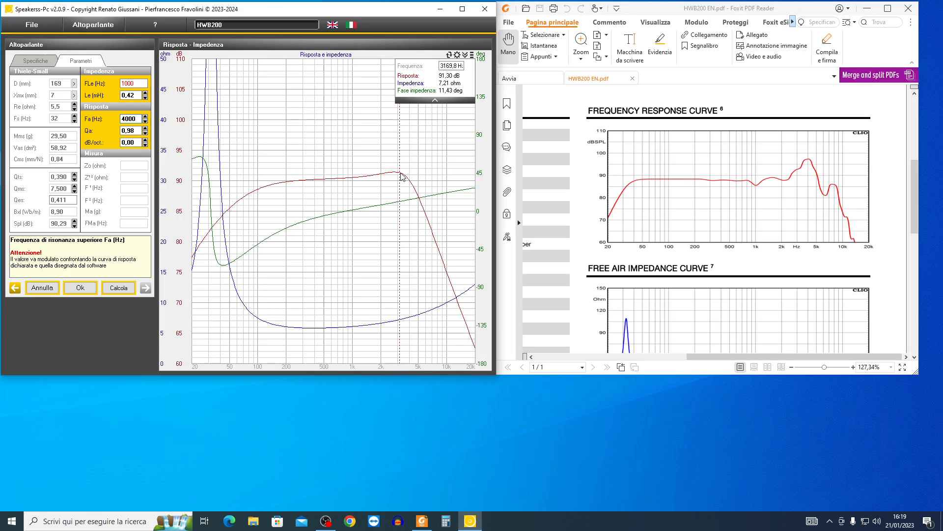
click(406, 180)
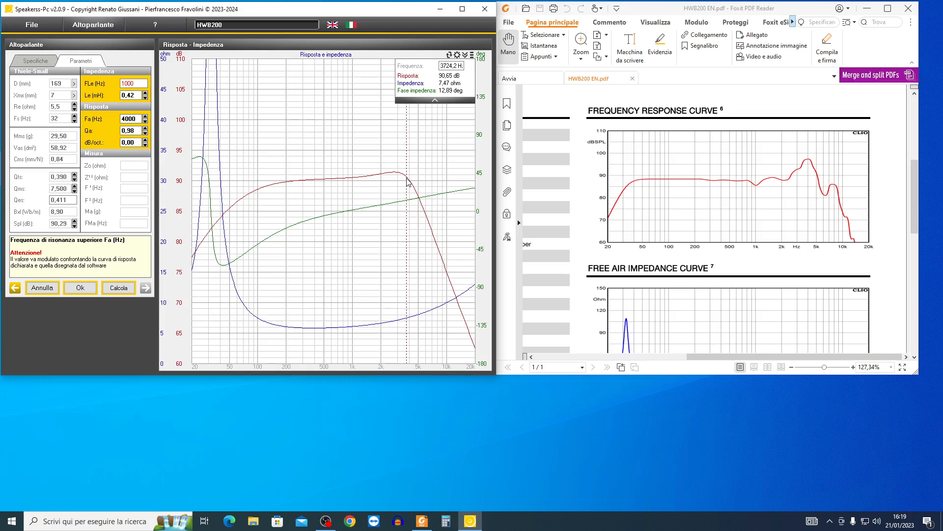
click(408, 180)
click(409, 180)
click(410, 180)
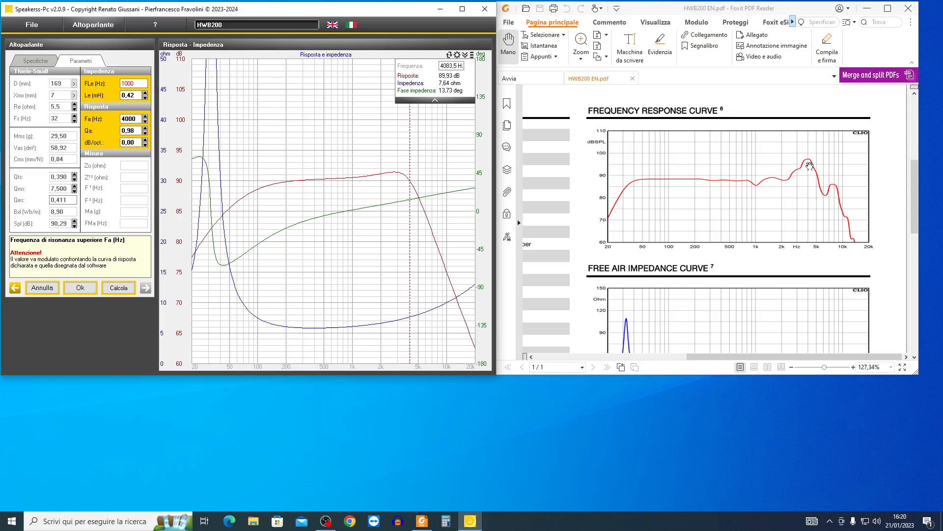
- Raise Qa to 1,30 and set Fa to 4600 Hz to match the peak in the datasheet's response curve
click(145, 128)
drag(145, 129, 146, 129)
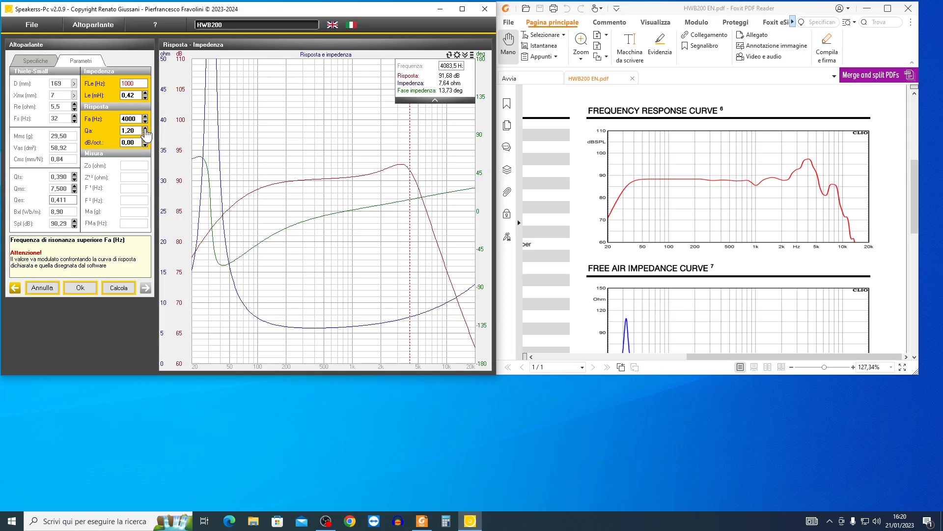
click(145, 129)
click(145, 121)
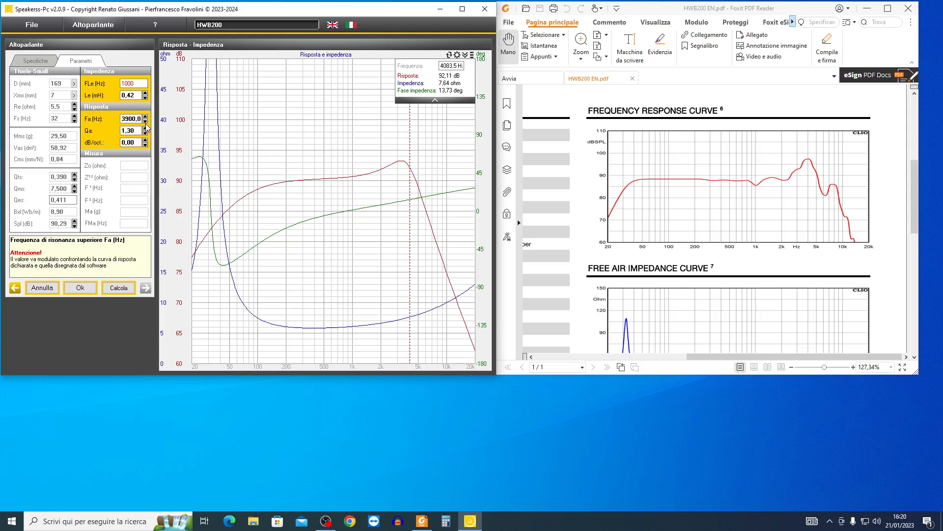
click(145, 116)
click(145, 116)
click(145, 116)
click(145, 117)
click(145, 116)
click(145, 116)
click(145, 117)
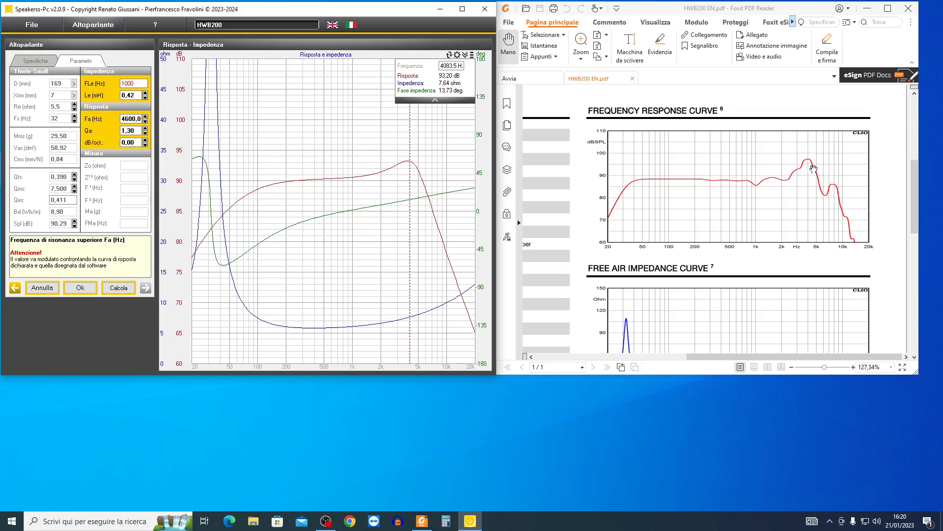
- Raise the quality factor Qa to 2,20 so the upper response peak approaches the datasheet's peak level
click(144, 129)
click(145, 129)
click(145, 129)
click(145, 128)
click(145, 129)
click(145, 128)
click(145, 128)
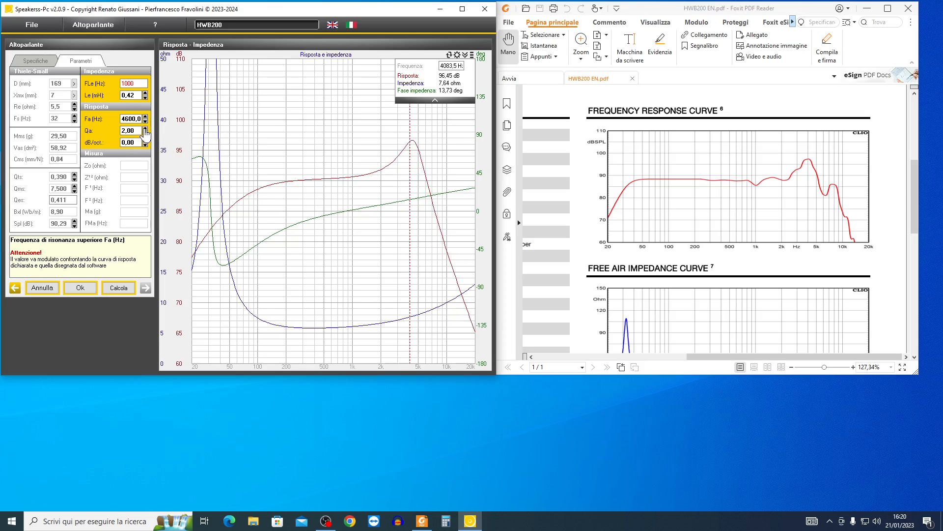
click(145, 128)
click(145, 129)
- Lower the response slope to -0,26 dB per octave
click(137, 143)
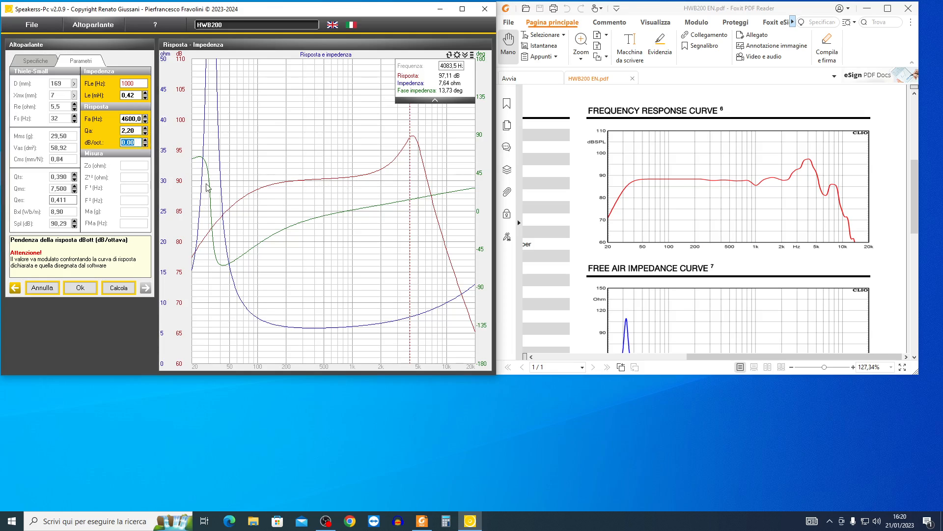
click(146, 146)
click(145, 146)
click(145, 145)
click(146, 146)
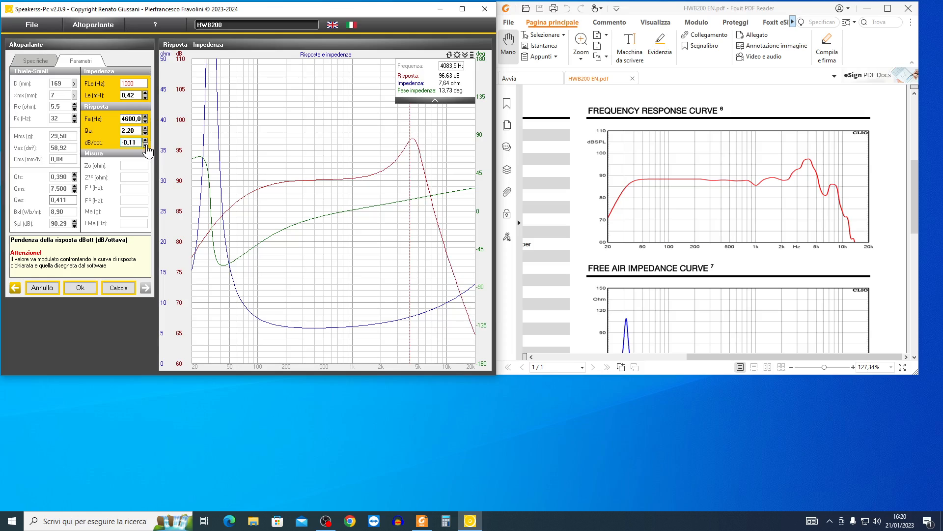
click(145, 146)
click(146, 145)
click(145, 146)
click(145, 146)
click(146, 145)
click(145, 145)
click(146, 146)
click(145, 145)
click(145, 145)
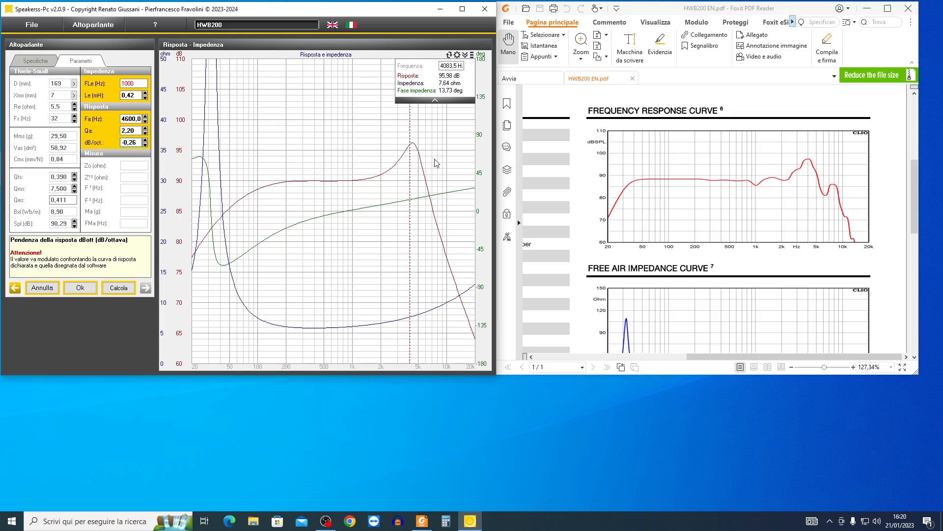
- Check the calculated response around the upper peak and lower Fa to 4300 Hz to align it with the datasheet curve
click(414, 147)
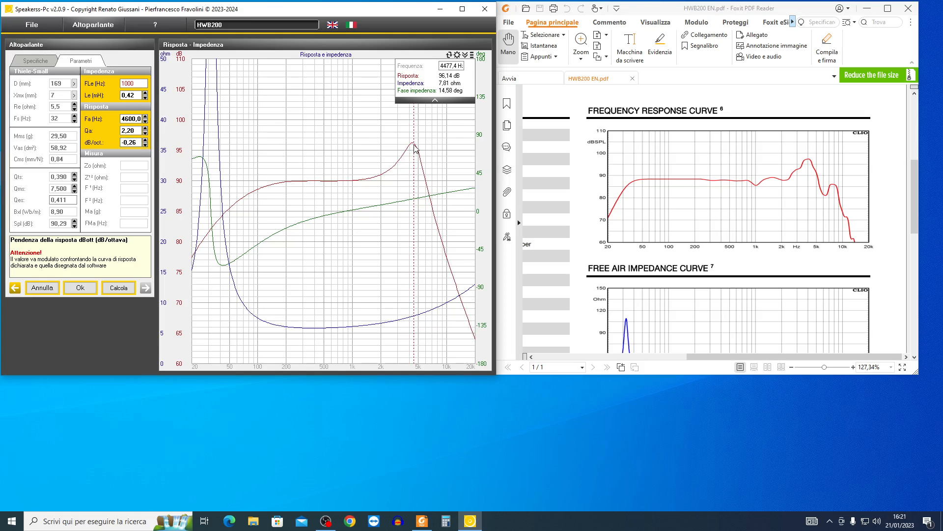
key(Left)
key(Left)
key(Left)
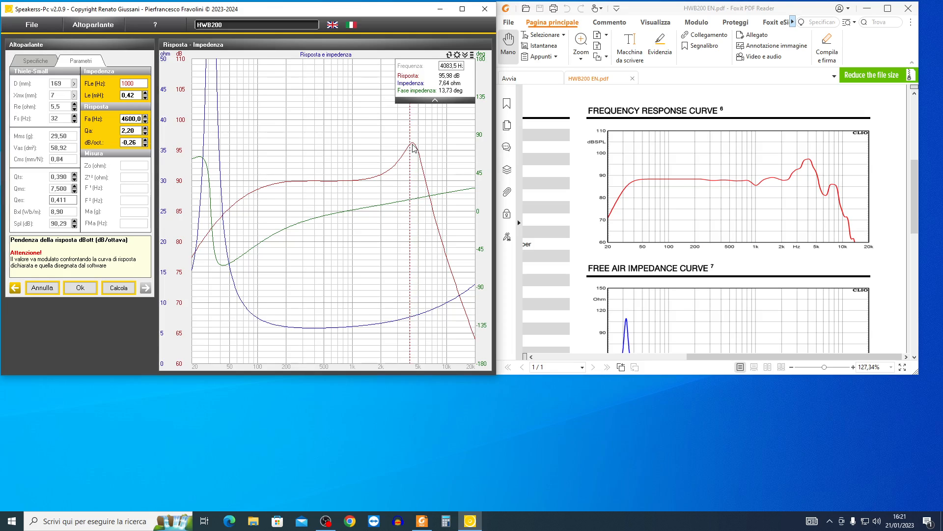
click(145, 121)
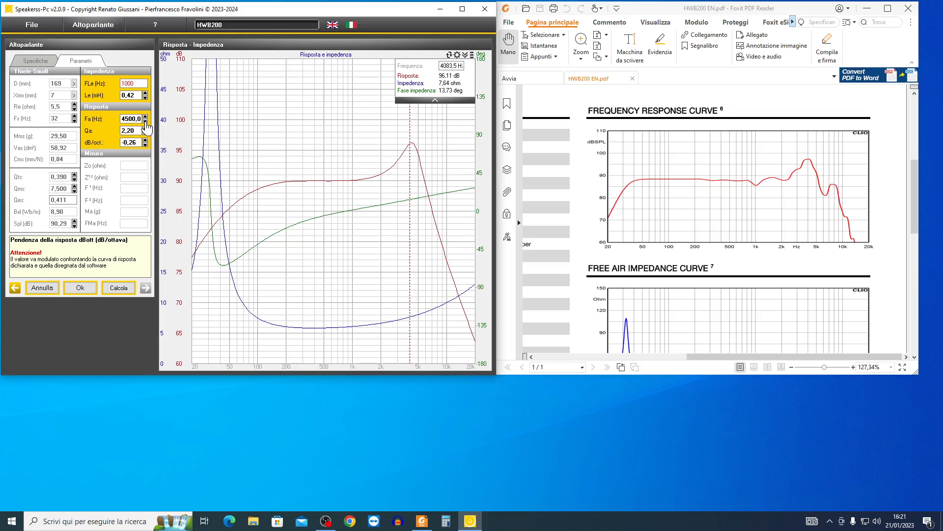
click(145, 121)
click(144, 121)
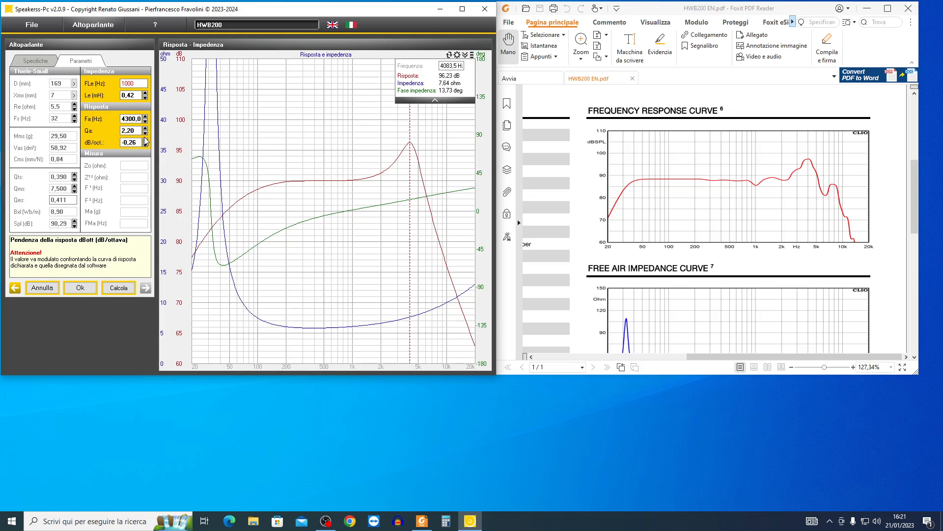
- Raise Qa to 2,30 and accept the entered loudspeaker data as correct
click(145, 128)
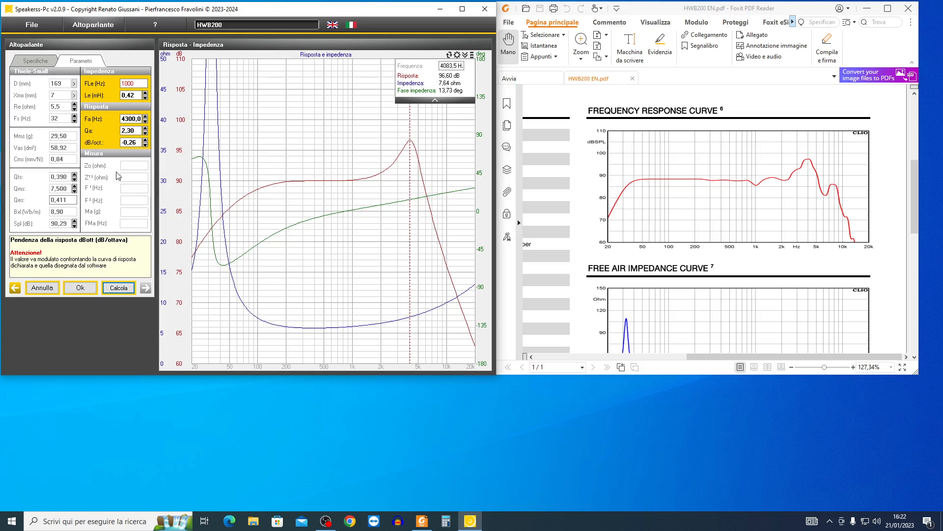
click(86, 292)
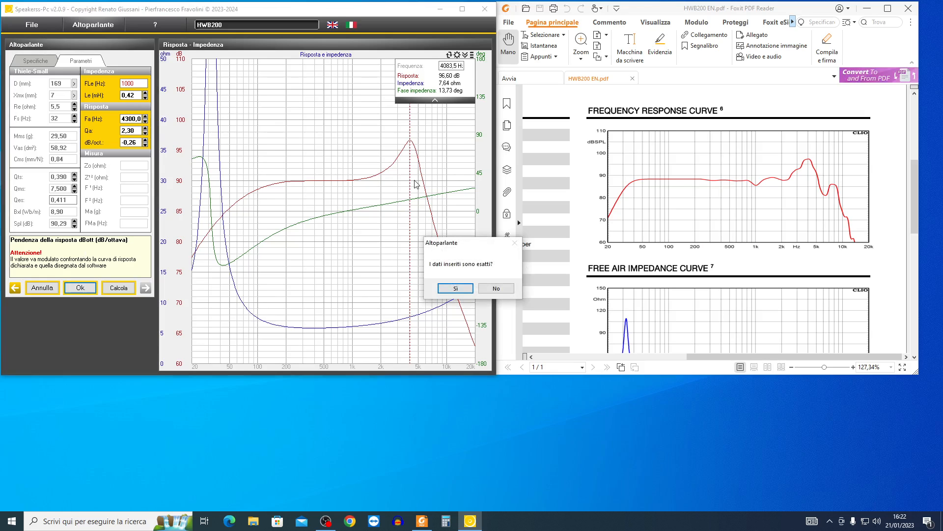
click(449, 288)
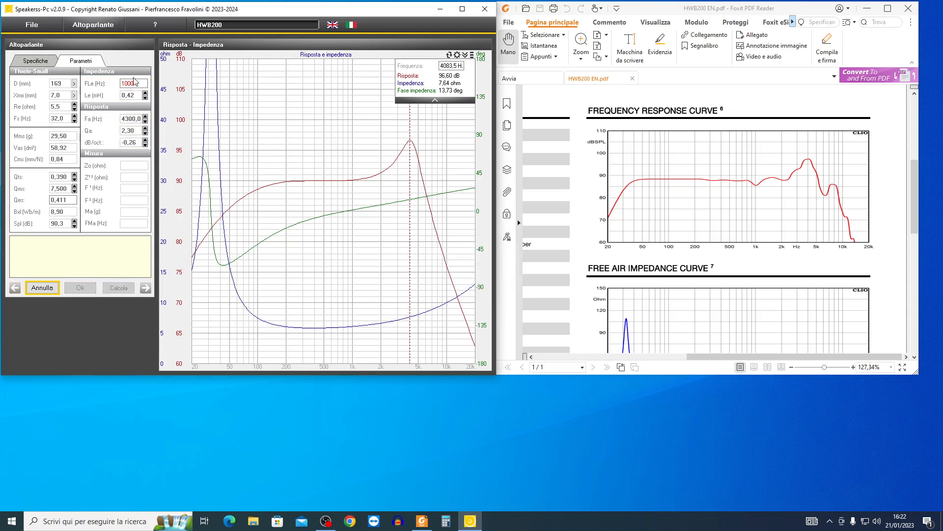
- Save the loudspeaker as HWB200 in the Documenti\GR\Speakers folder, overwriting the existing file
click(34, 26)
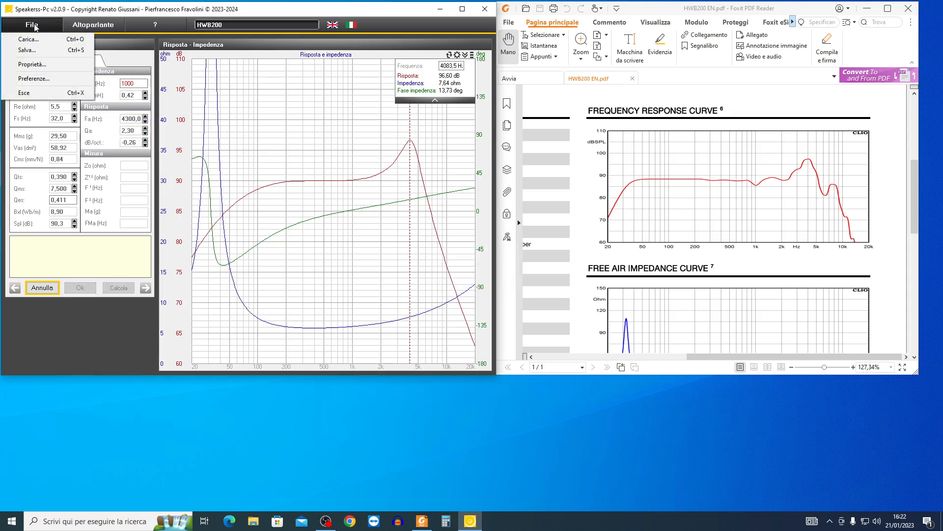
click(20, 53)
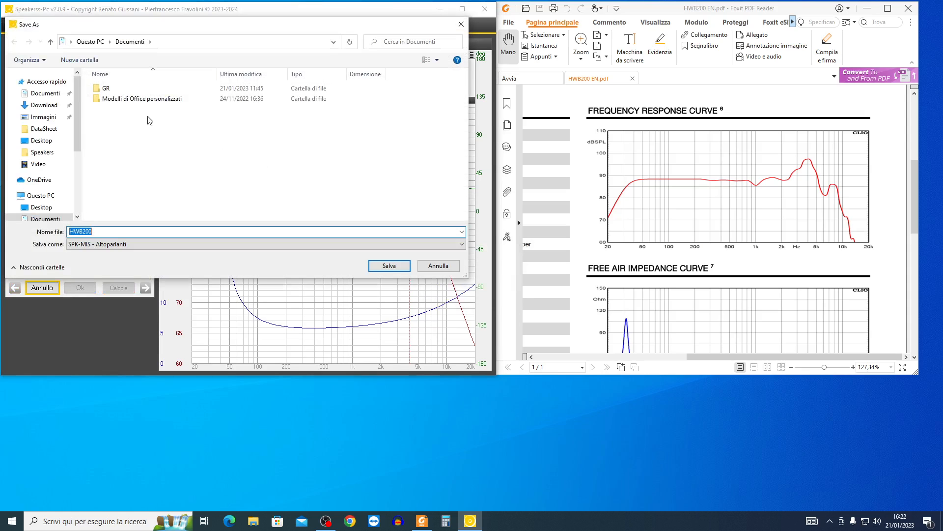
click(111, 93)
double_click(111, 93)
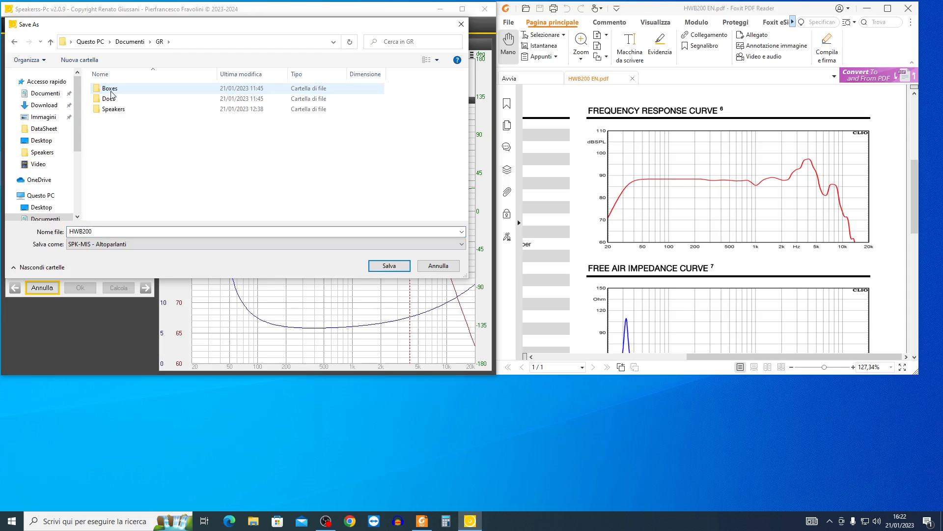
click(114, 109)
double_click(113, 109)
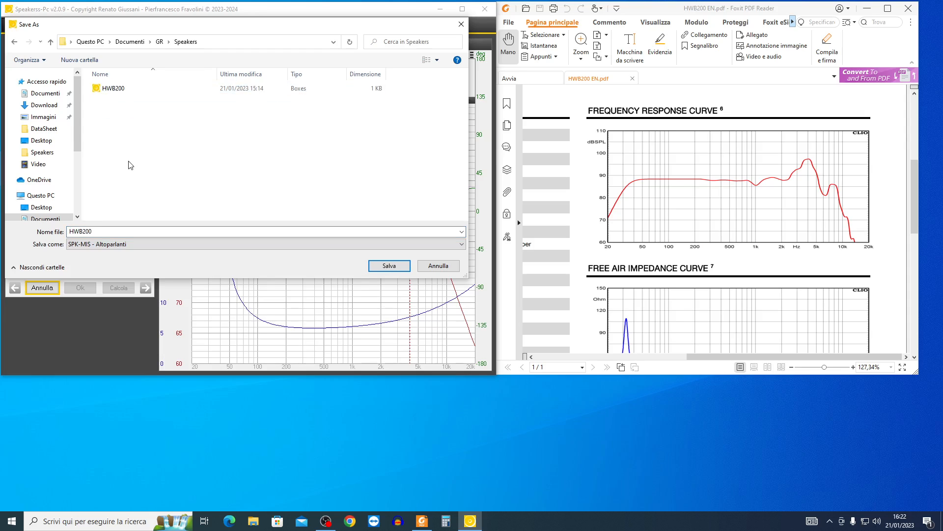
double_click(113, 93)
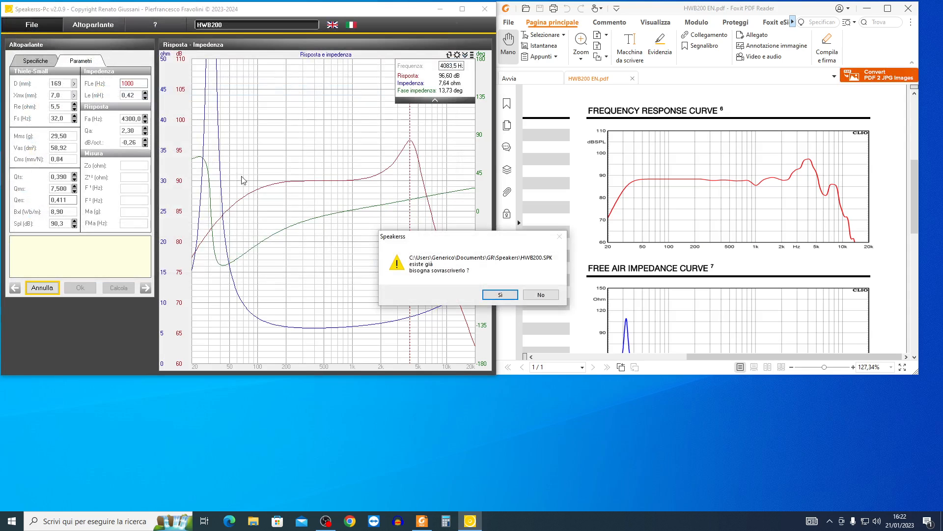
click(488, 293)
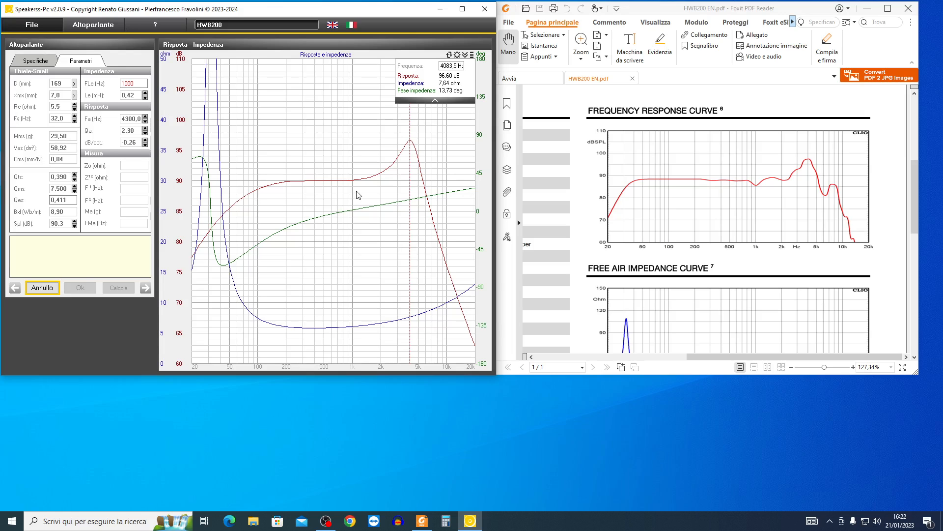
- Close Speakerss-Pc and start a new project in Bass-Pc without saving the open one
click(485, 10)
click(259, 234)
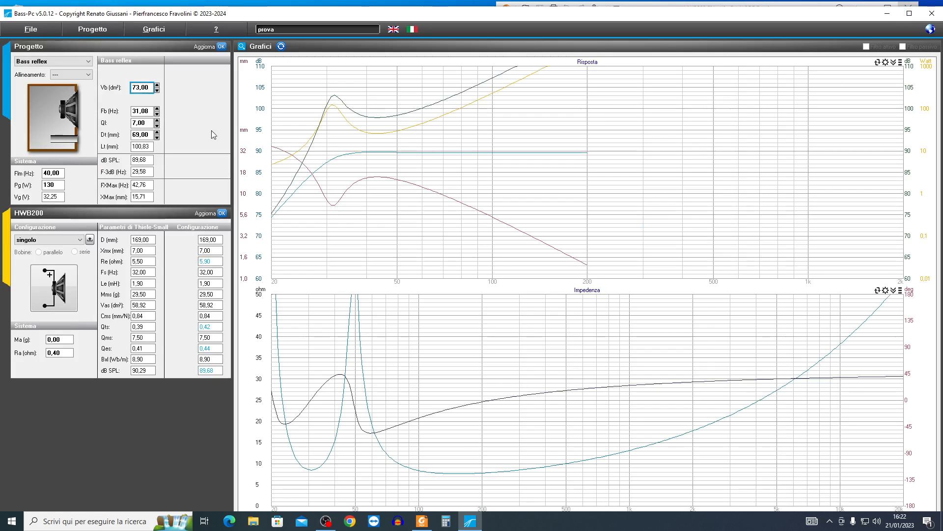
click(95, 31)
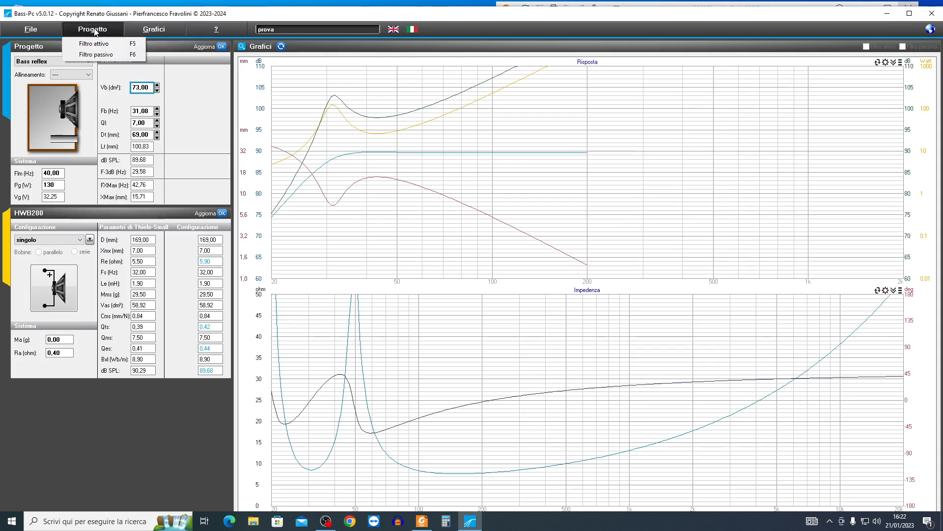
mouse_move(31, 29)
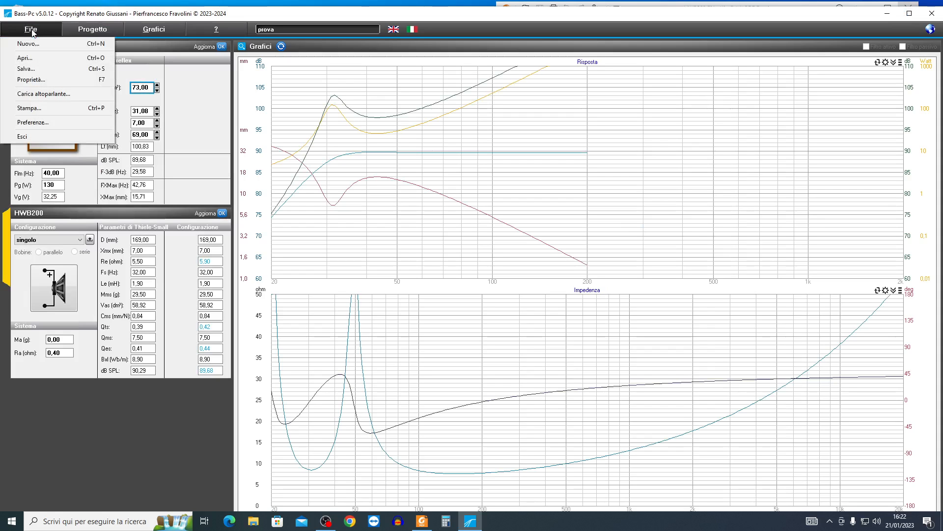
click(31, 45)
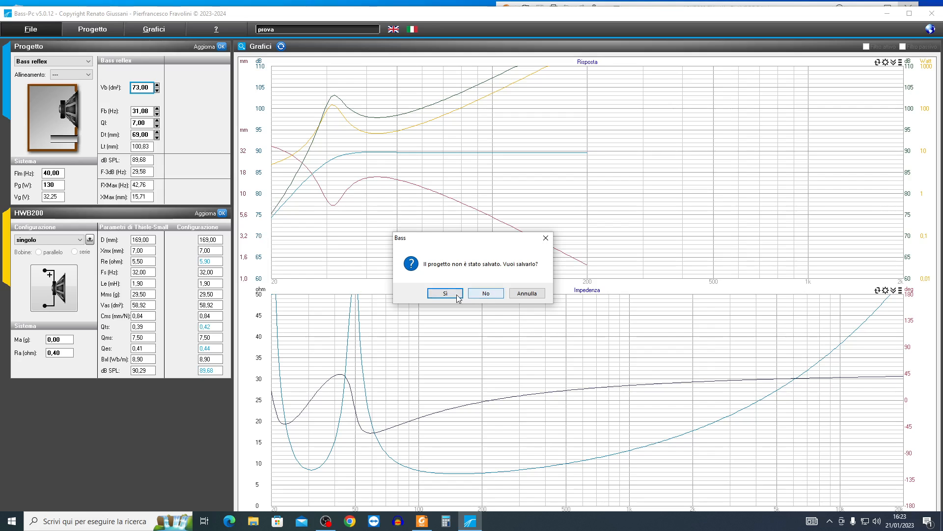
click(485, 295)
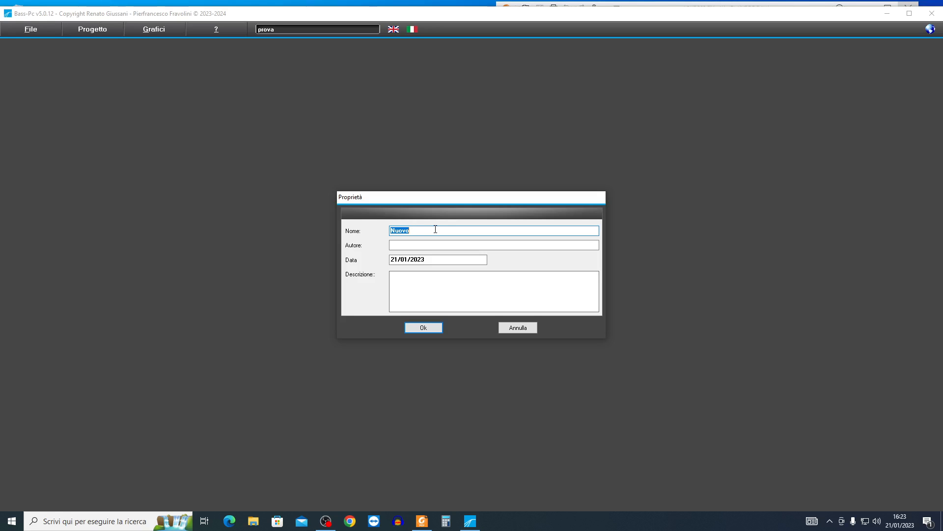
- Name the new project HWB200, fill in the author's name and accept the project properties
text(H)
text(w)
text(W)
text(B200)
click(442, 243)
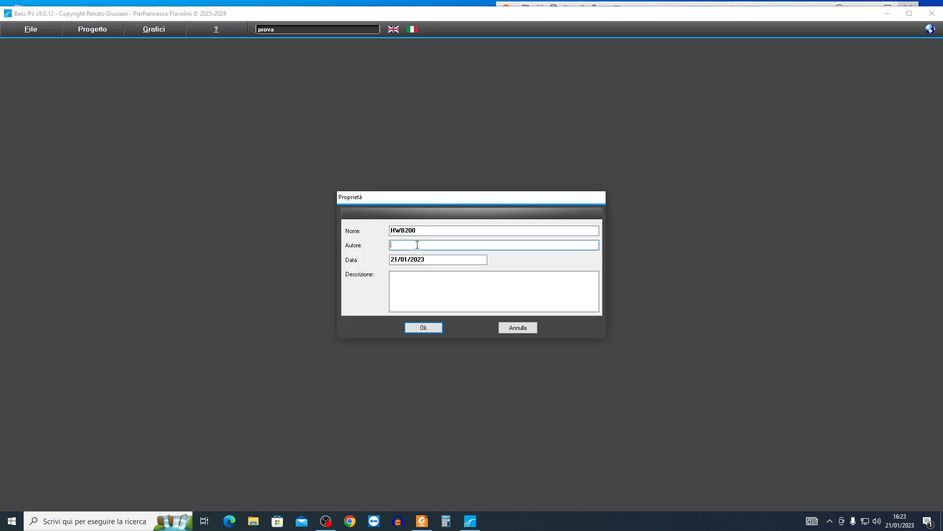
text(PASCAL)
click(402, 289)
click(424, 327)
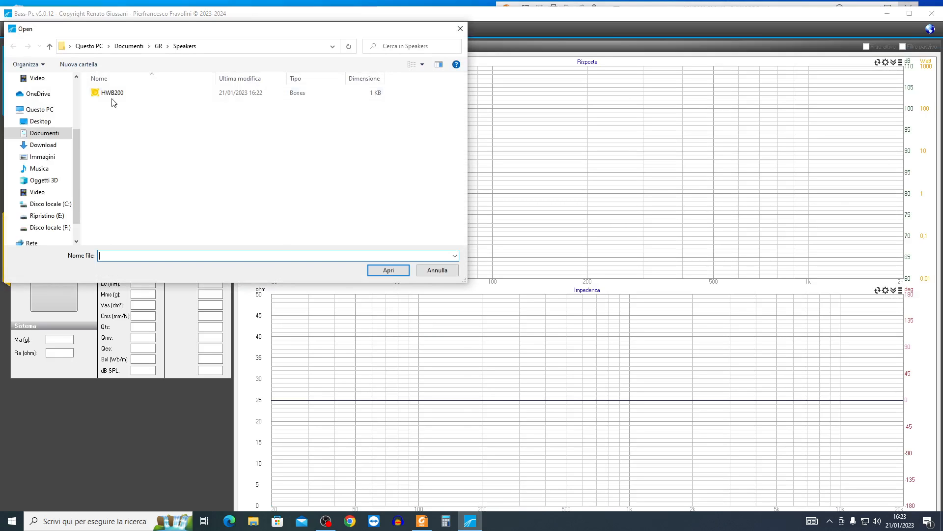
- Load the HWB200 loudspeaker file from the Speakers folder into the project and try to update its configuration
double_click(114, 95)
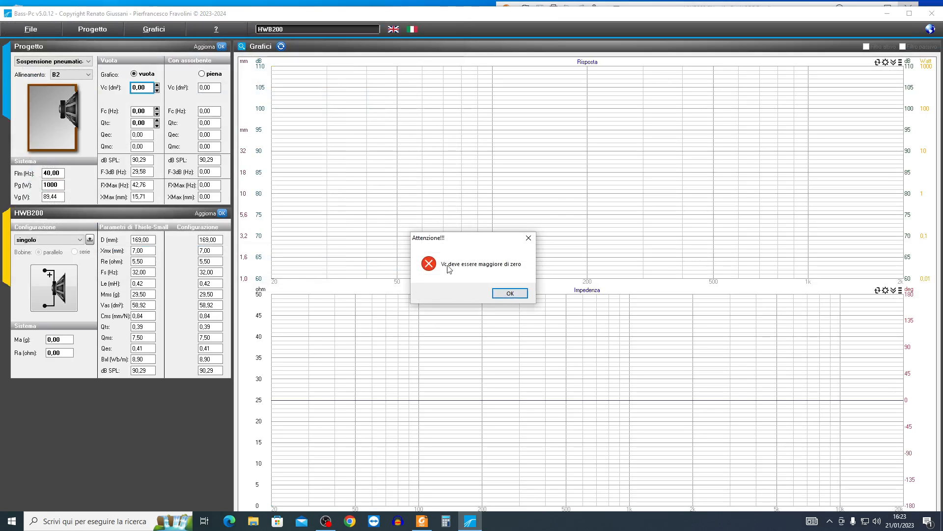
click(509, 294)
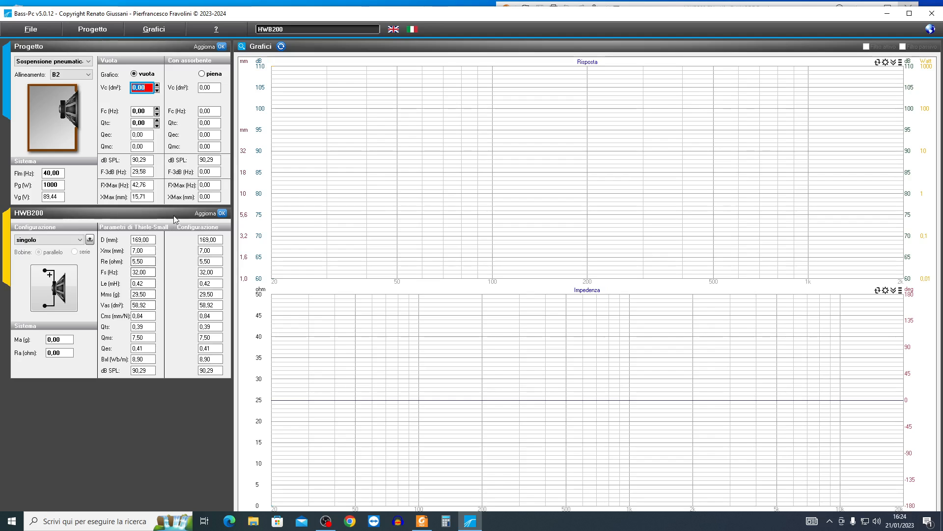
click(222, 214)
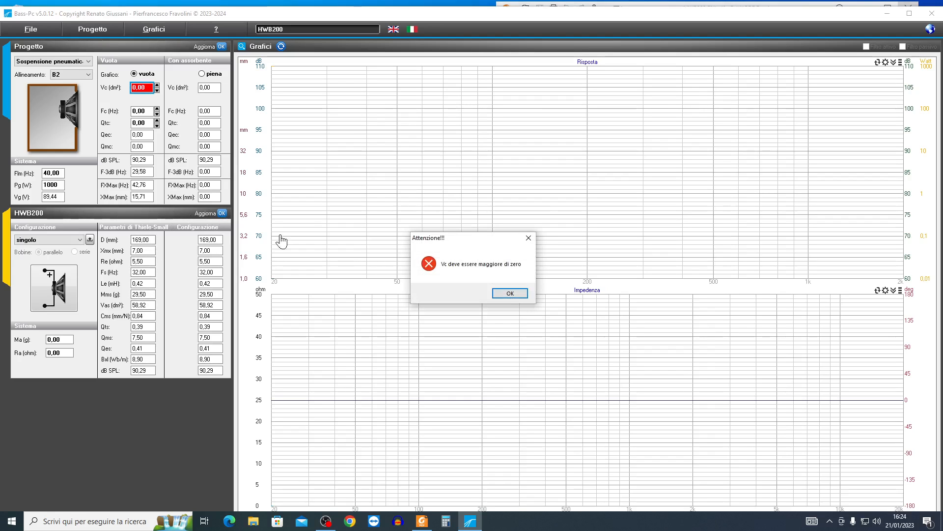
click(506, 293)
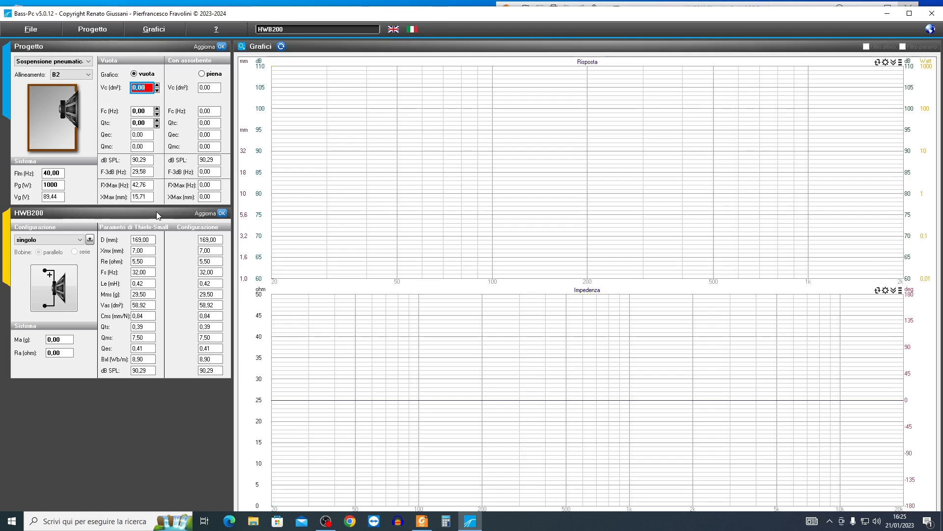
- Calculate the Fs/Qes ratio as 32 ÷ 0,41 in the calculator, then close the calculator
click(445, 523)
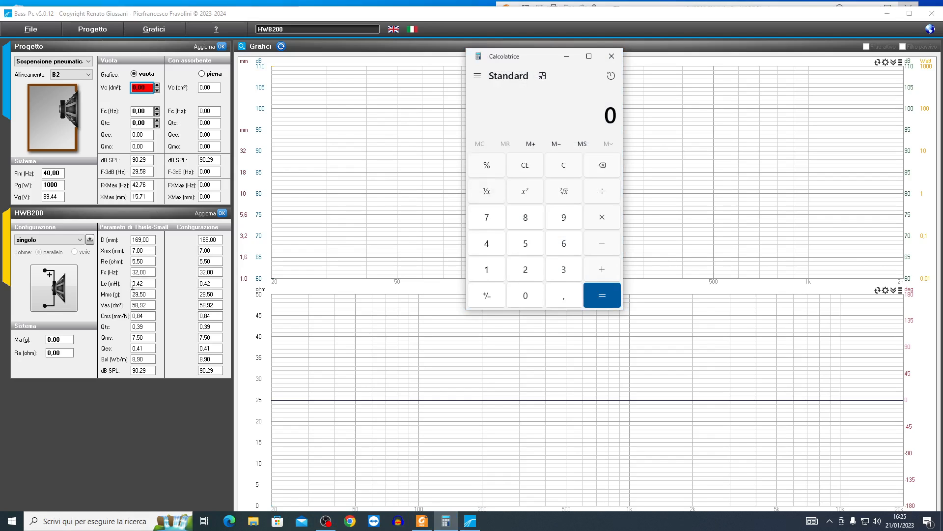
click(562, 270)
click(532, 275)
click(602, 191)
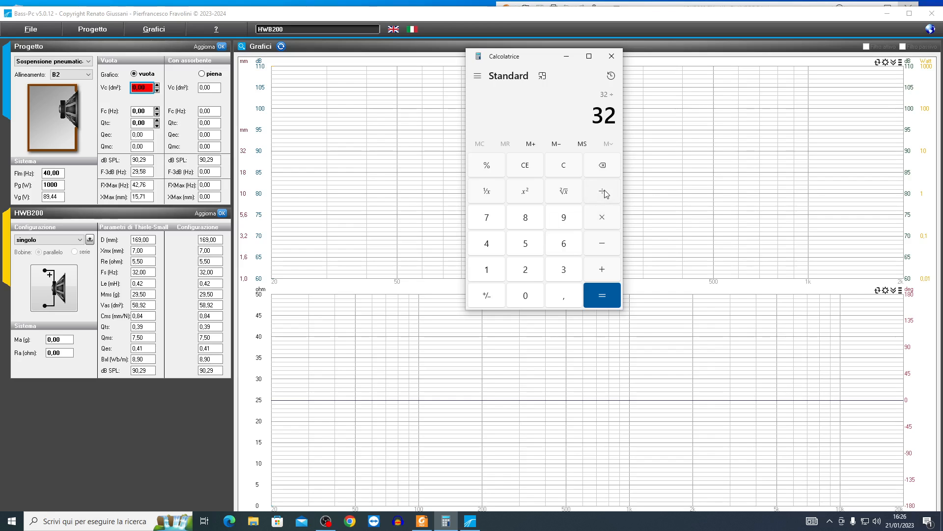
click(524, 296)
click(559, 297)
click(488, 245)
click(488, 270)
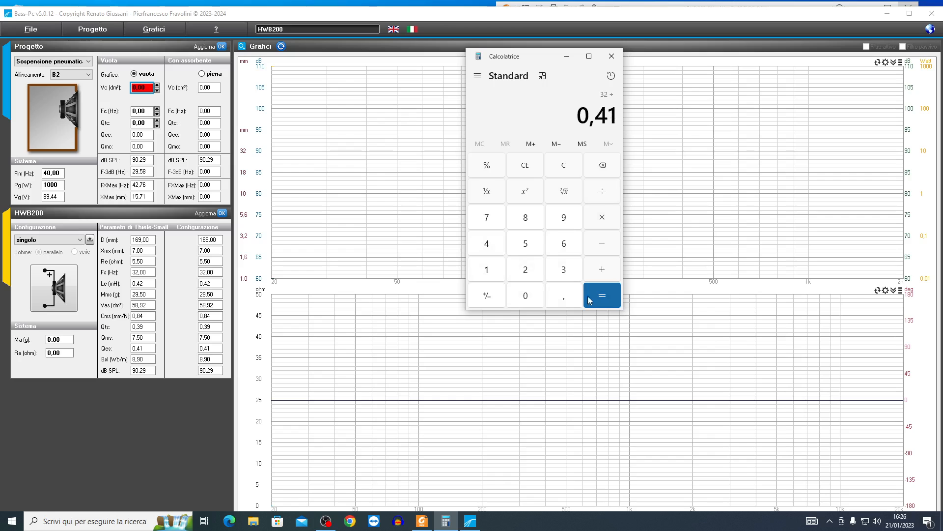
click(597, 301)
drag(473, 110, 615, 117)
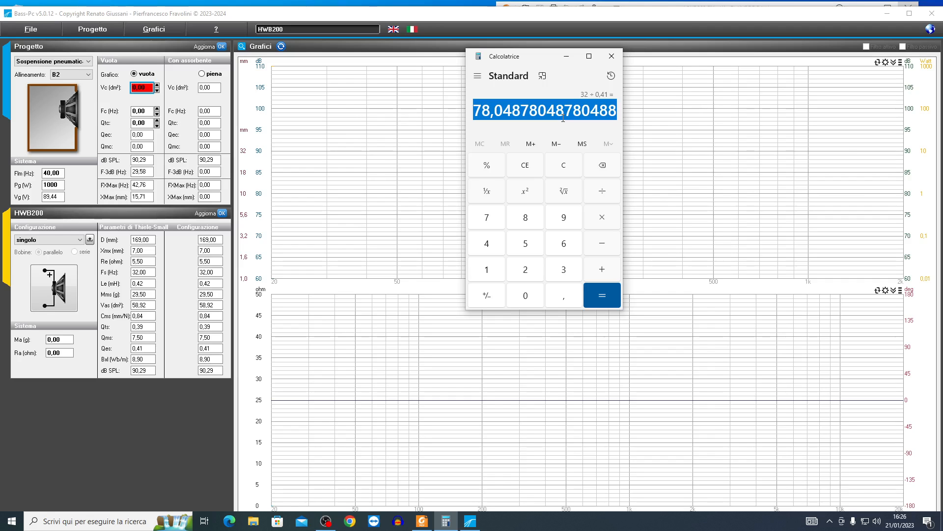
click(611, 56)
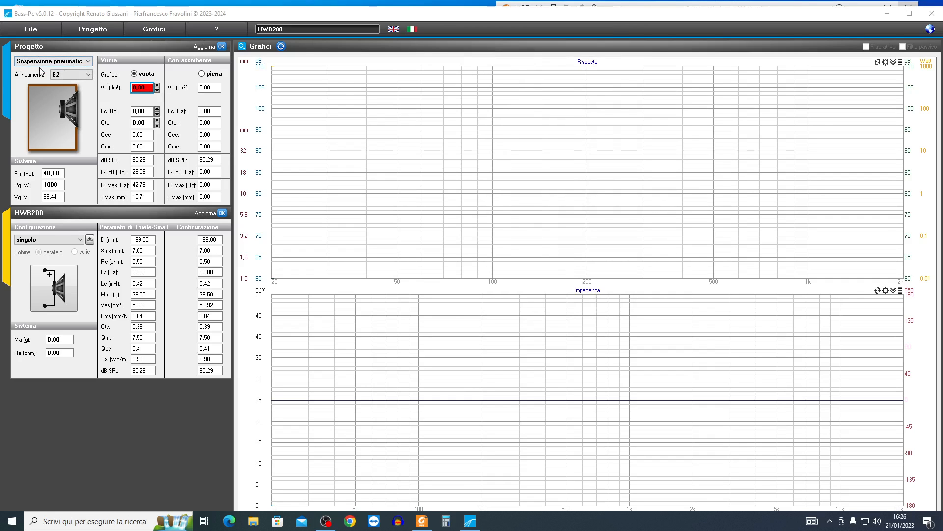
- Change the enclosure type to Bass reflex and set the system power Pg to 130 W
click(89, 62)
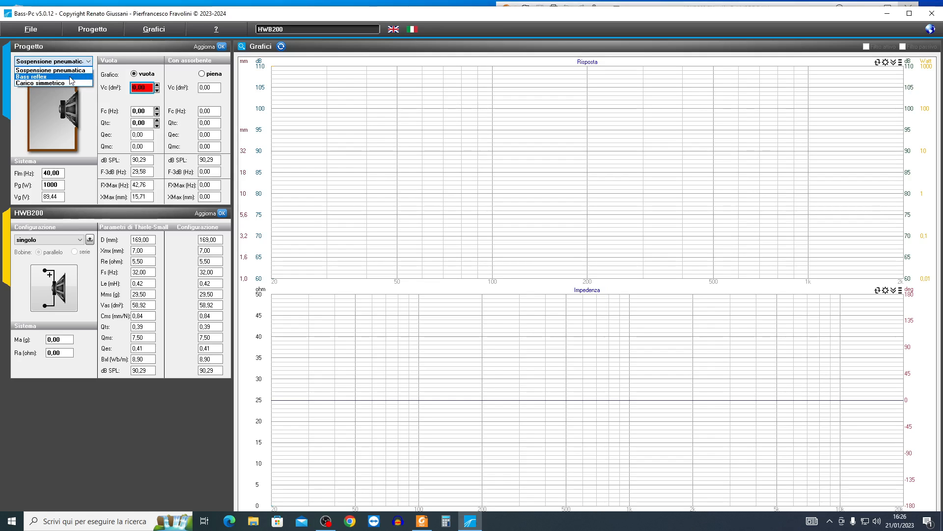
click(71, 78)
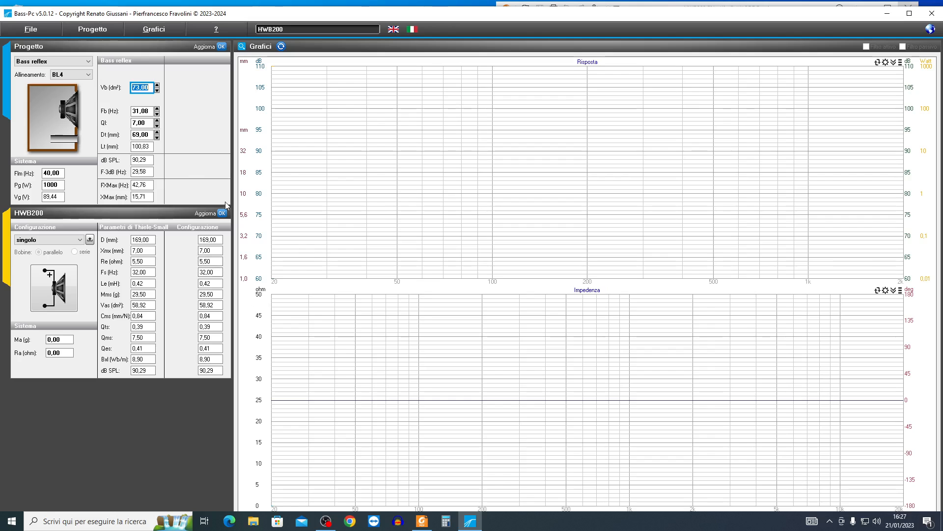
double_click(58, 186)
text(130)
key(Return)
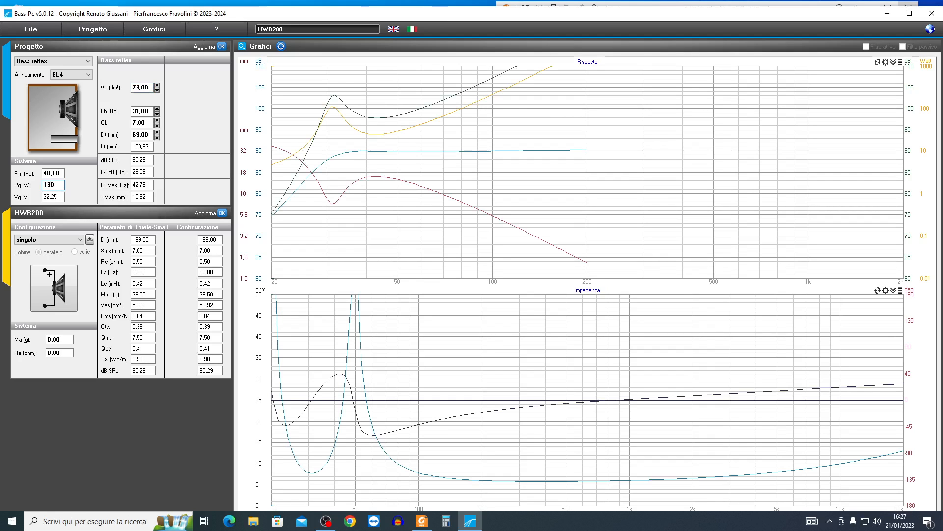
- Enter 0,4 ohm as the system's added resistance Ra
double_click(60, 173)
click(61, 173)
click(69, 352)
click(69, 353)
key(BackSpace)
key(BackSpace)
text(4)
double_click(68, 339)
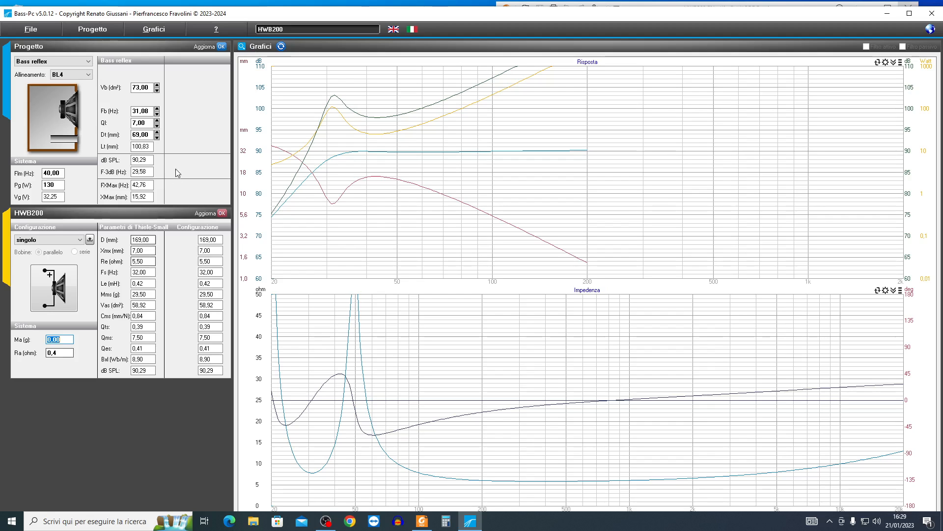
click(191, 136)
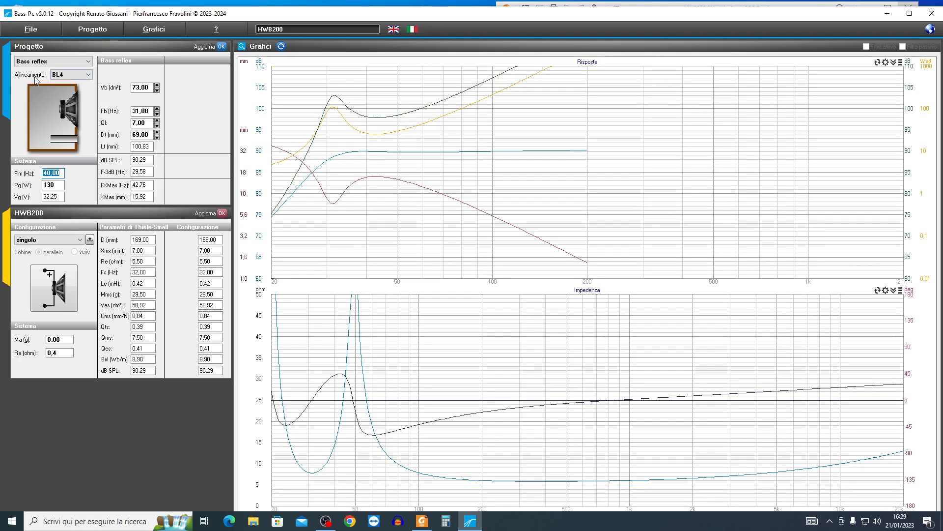
click(87, 74)
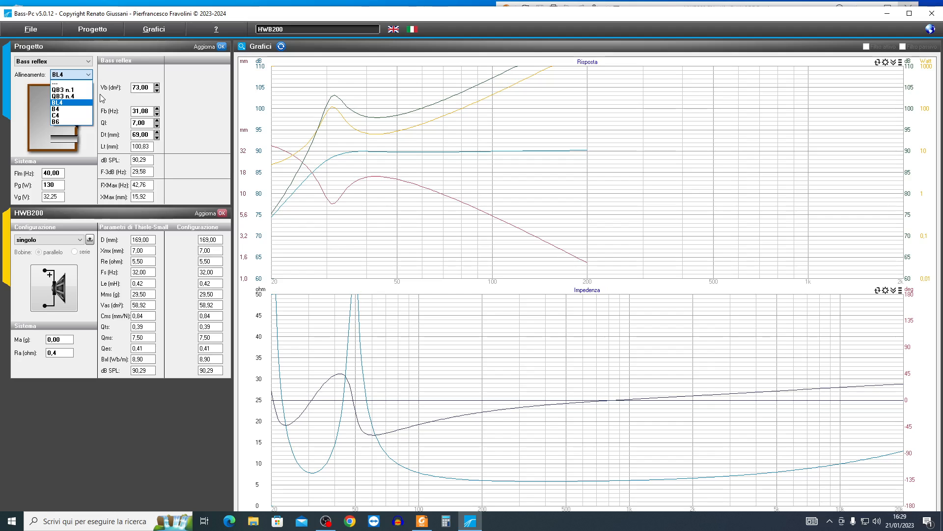
click(102, 99)
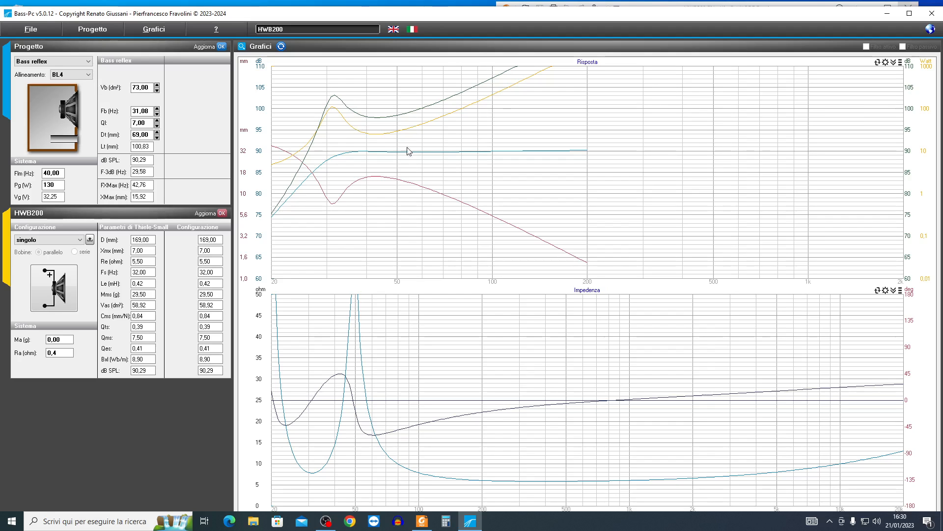
- Configure the Risposta graph to hide Mil and Mol, draw Risposta in frequenza with thickness 2, and extend the maximum frequency to 2000 Hz
click(886, 63)
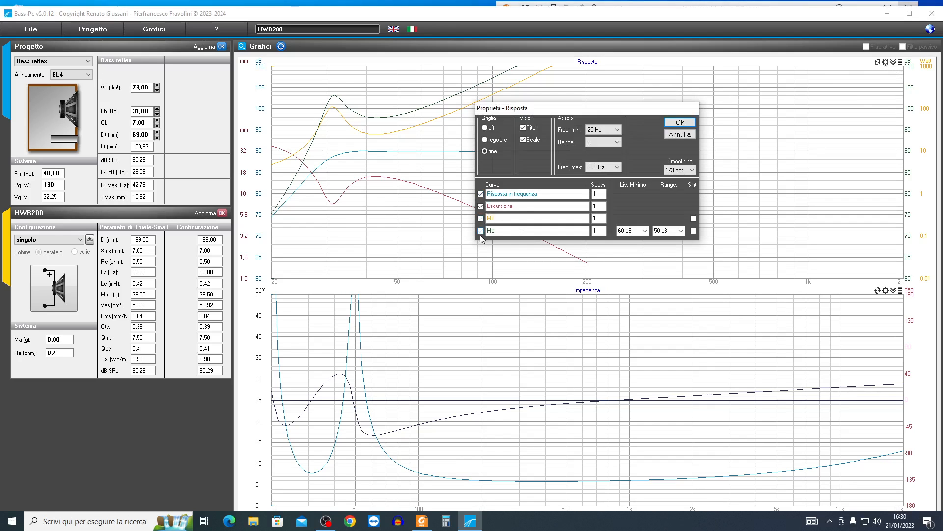
double_click(599, 194)
click(618, 168)
click(693, 170)
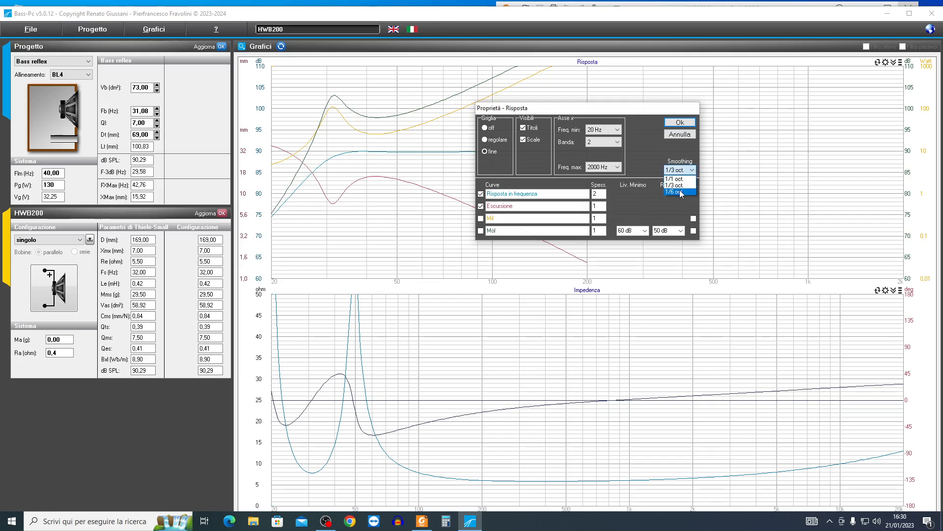
click(644, 141)
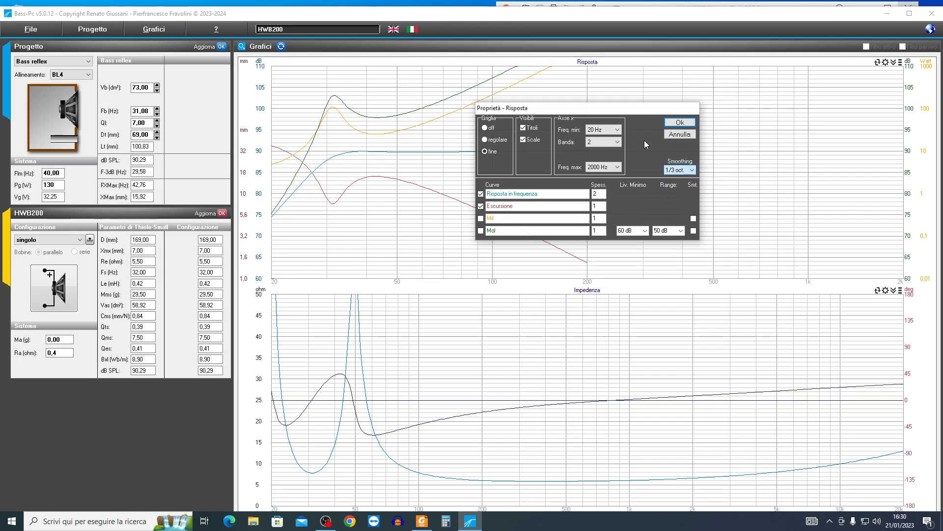
click(680, 123)
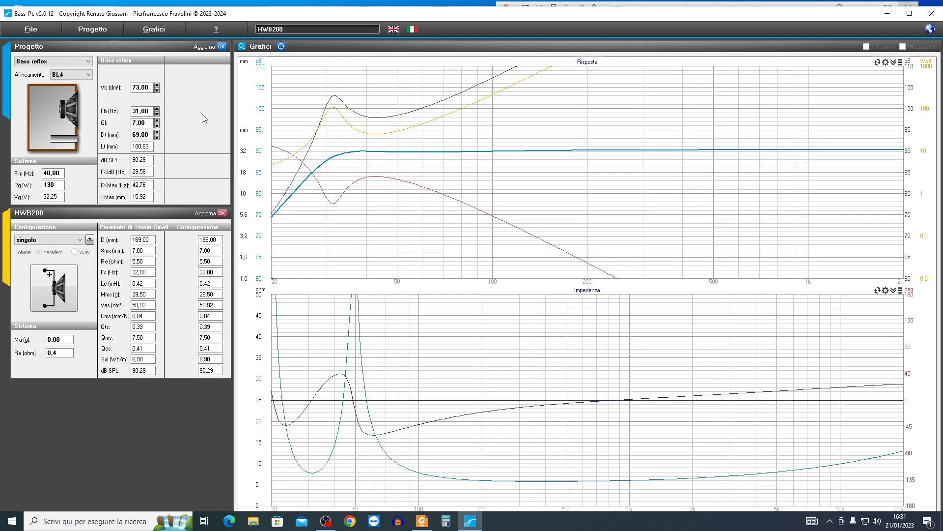
- Try the B4 and C4 alignments in turn, then clear the older curves so only C4 is plotted
click(87, 75)
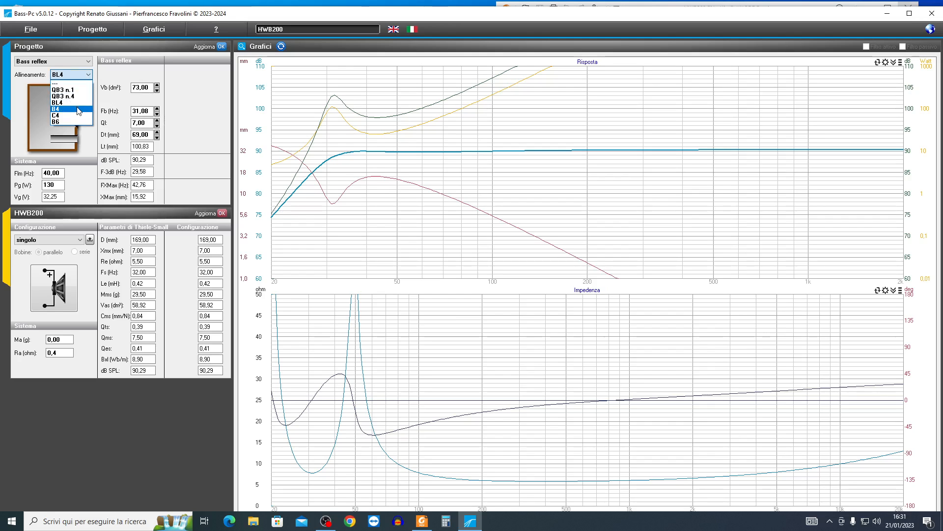
click(79, 109)
click(90, 77)
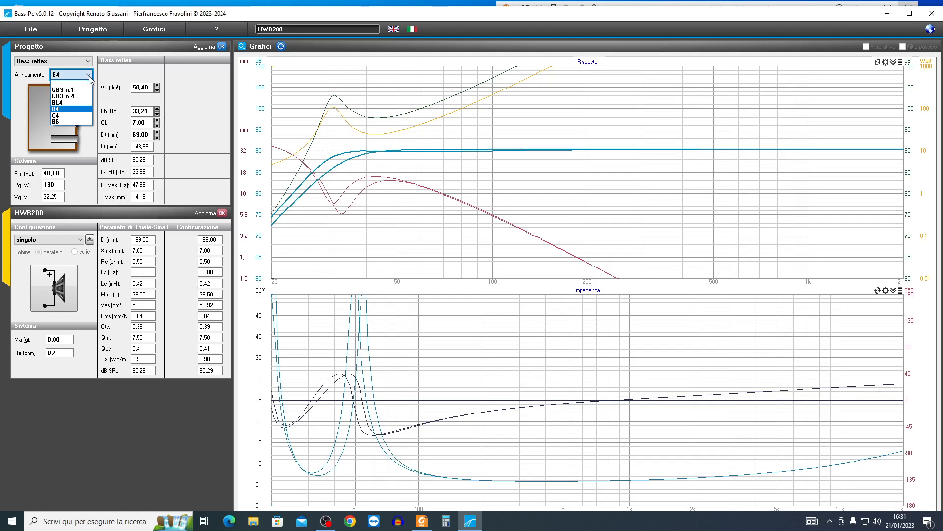
click(84, 114)
click(90, 78)
click(191, 99)
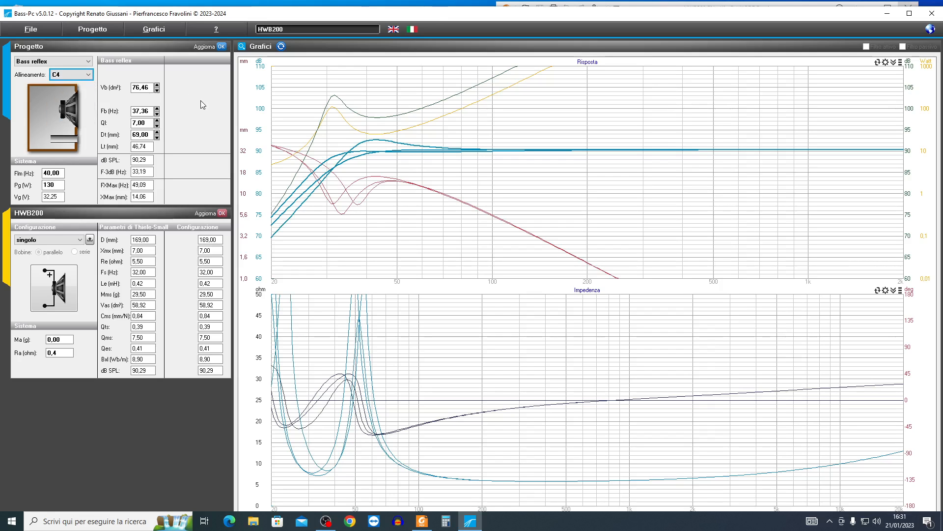
click(281, 47)
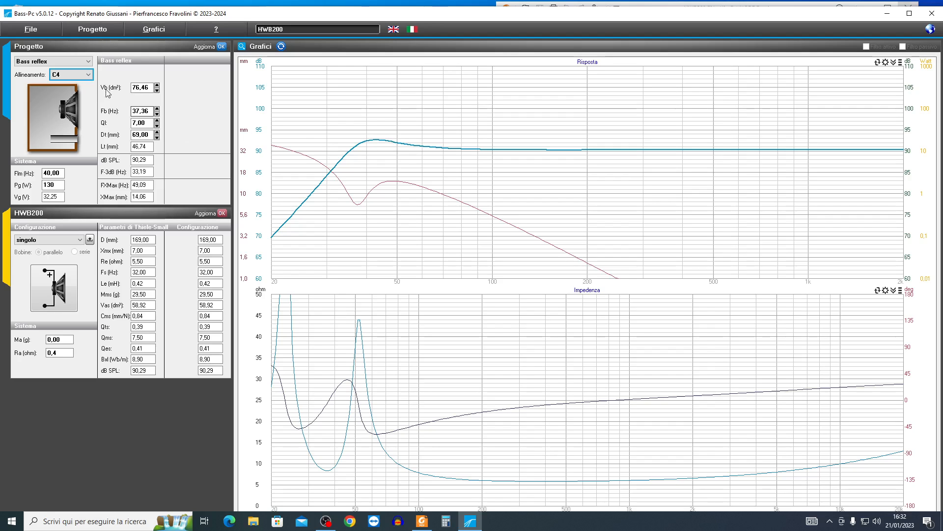
- Plot the B4 alignment alone, then apply C4 to overlay its curves for comparison
click(90, 79)
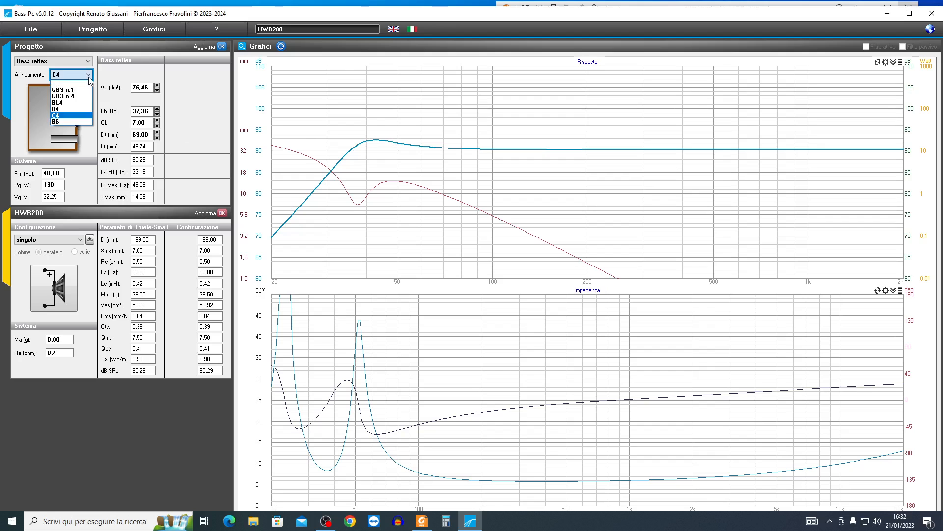
click(82, 109)
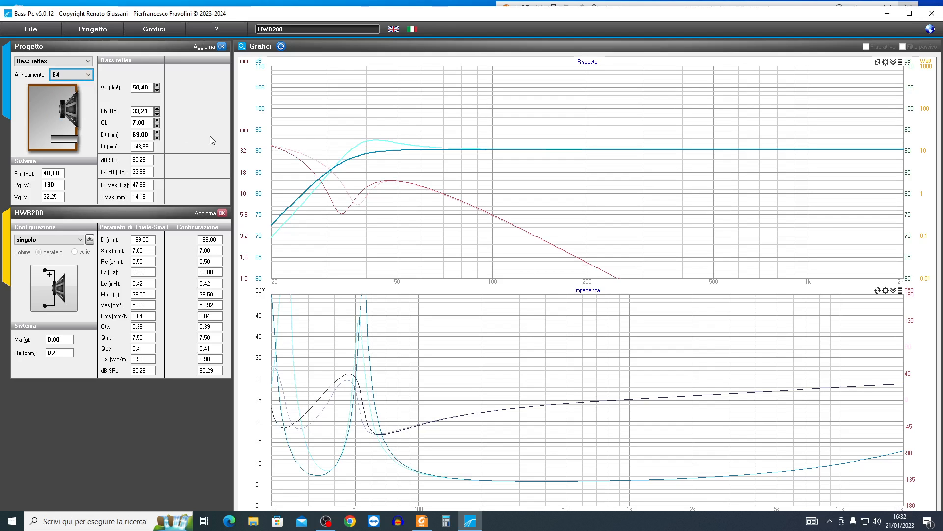
click(281, 46)
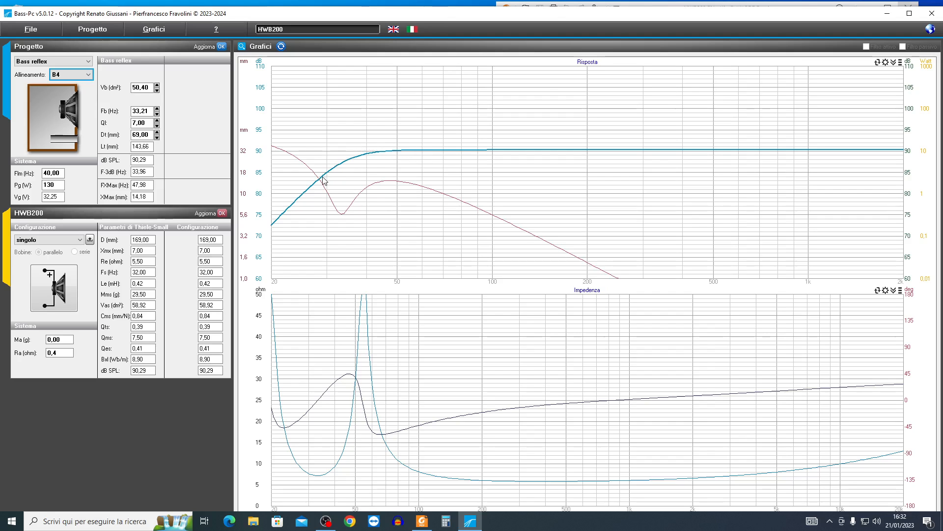
click(79, 75)
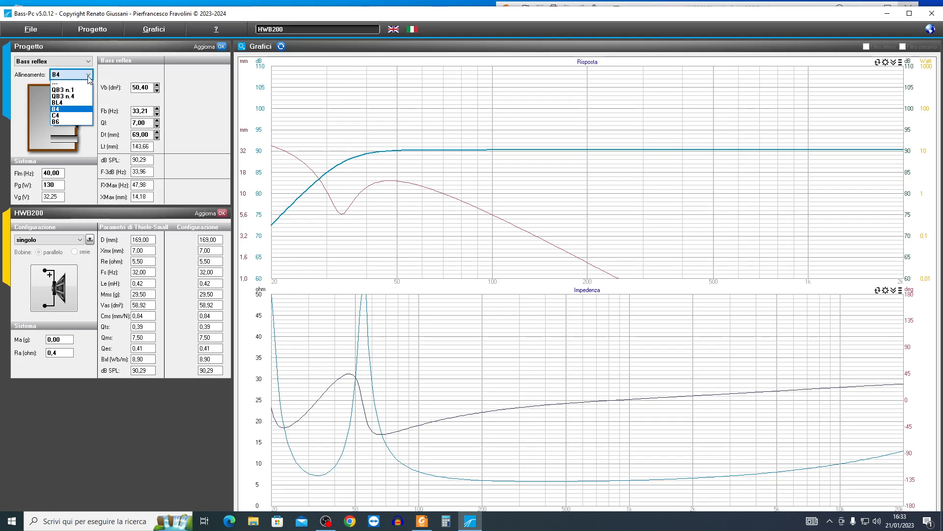
click(79, 116)
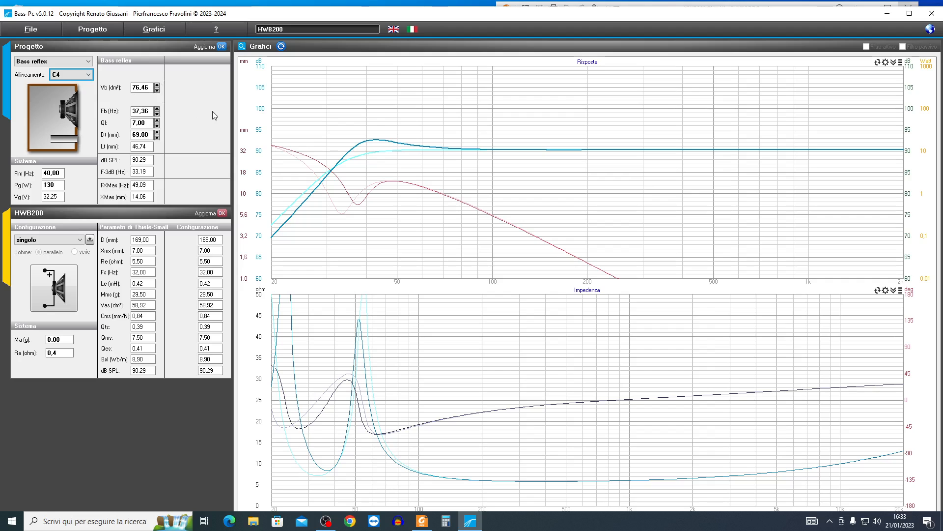
- Set the bass reflex alignment to BL4 and clear the previous alignments' curves from the graphs
click(89, 75)
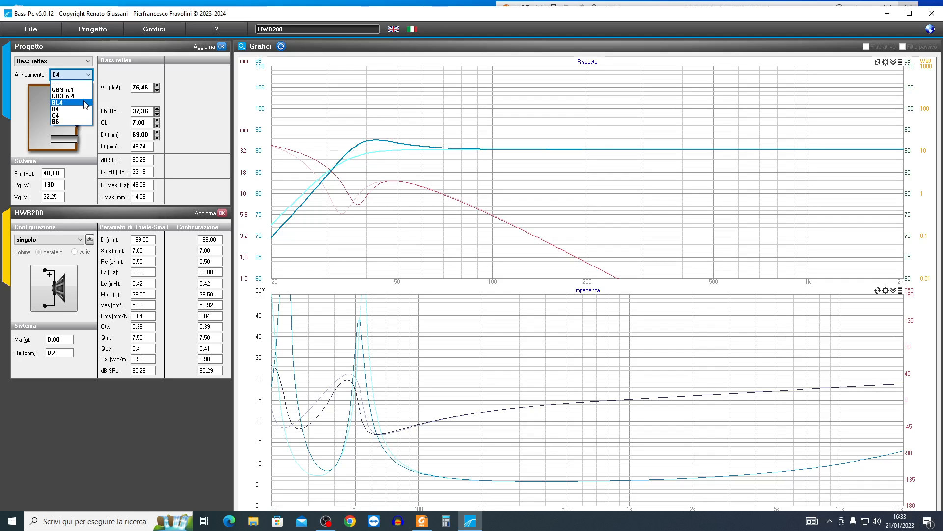
click(68, 102)
click(281, 47)
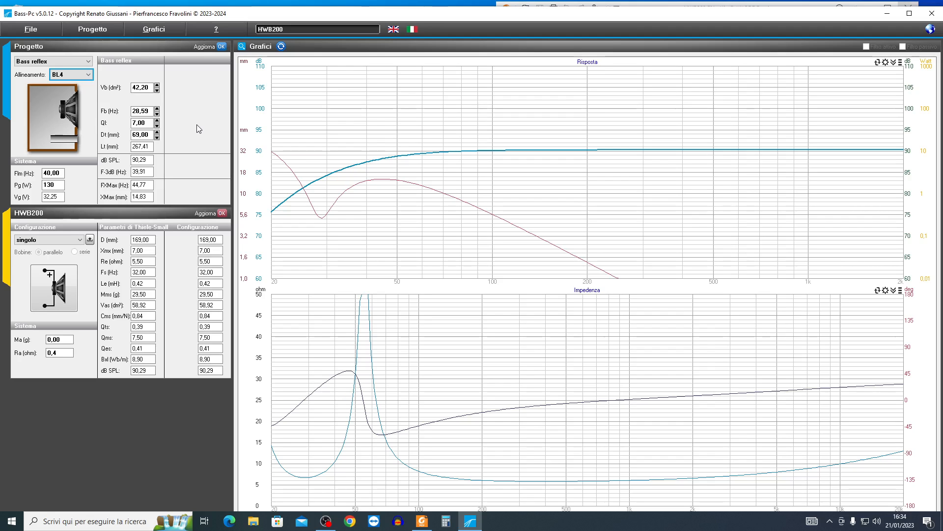
- Set the box volume Vb to 38 dm³, update the project and clear the previous curves from the graphs
key(Tab)
text(38)
click(222, 46)
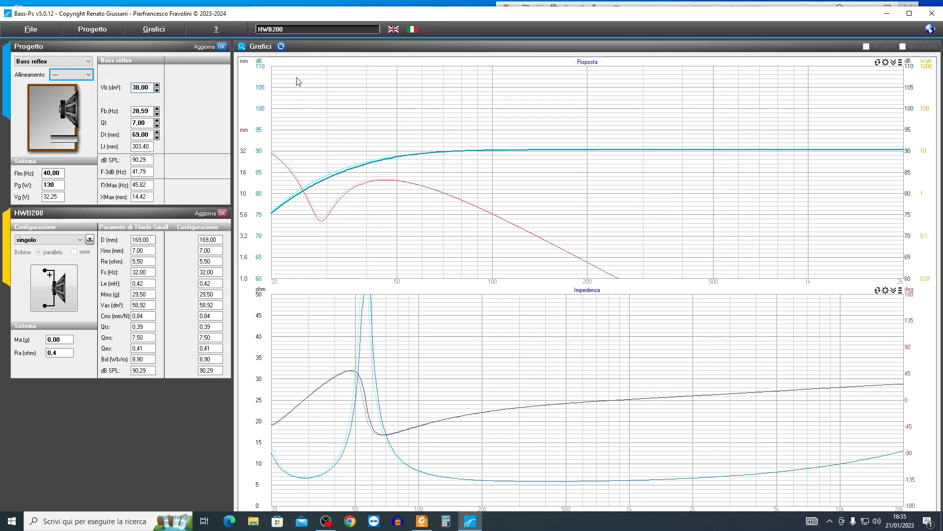
click(281, 46)
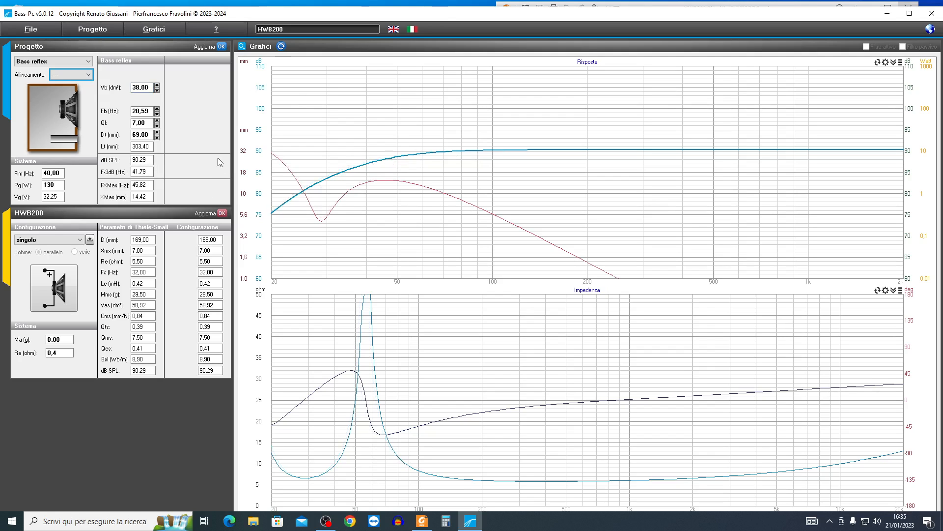
- Check F-3dB, XMax and FXMax, read the response graph at about 44,8 Hz and compare with the driver's Xmx
double_click(150, 172)
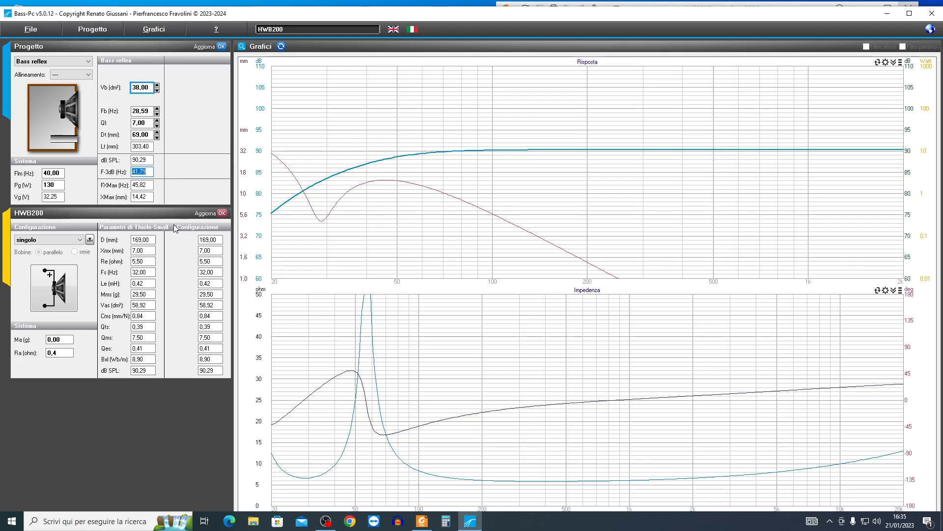
click(151, 198)
click(148, 185)
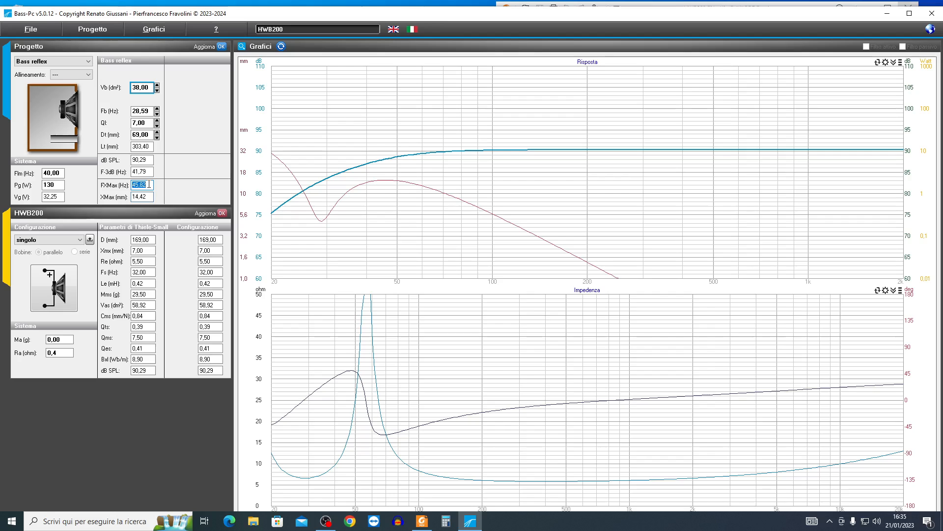
click(385, 185)
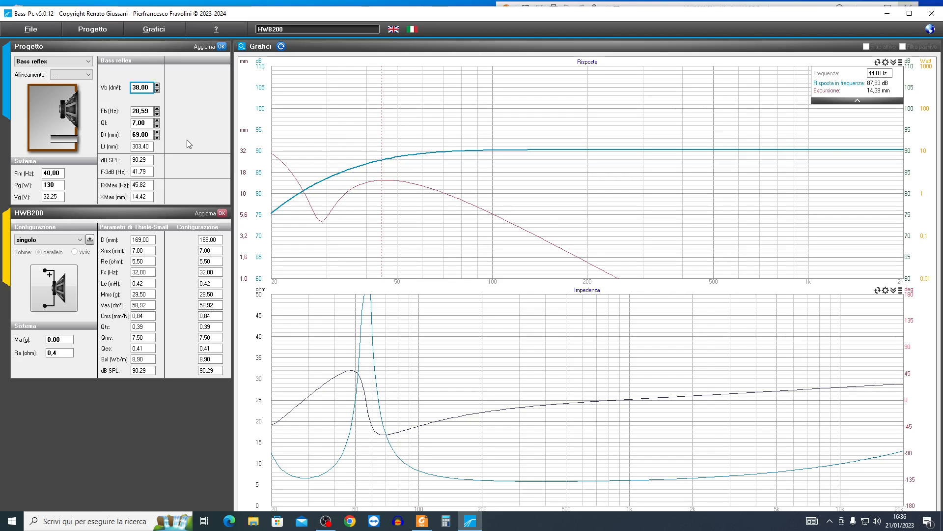
click(145, 253)
- Raise the tuning frequency Fb to 32,59 Hz and clear the intermediate curves from the graphs
click(158, 109)
click(157, 109)
click(157, 109)
click(158, 109)
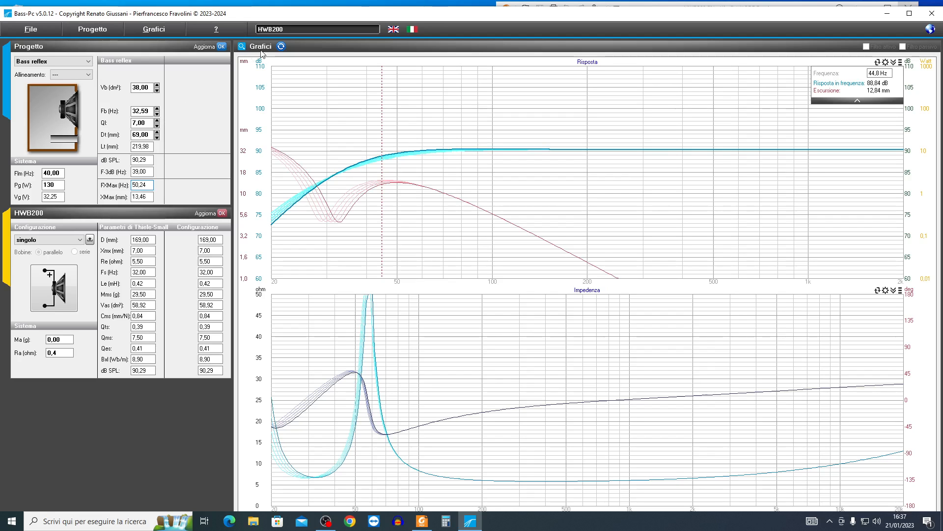
click(281, 47)
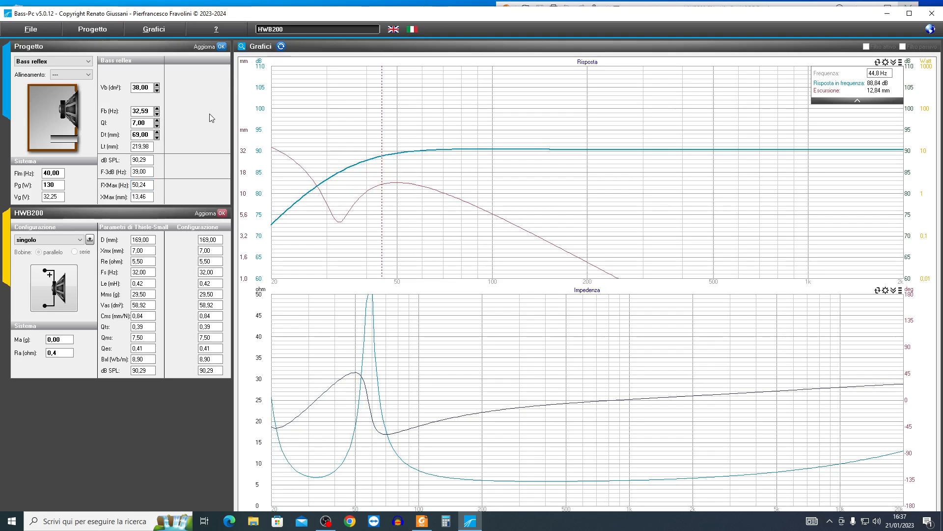
- Read the response and excursion at about 50,2 Hz, and review the F-3dB, XMax, FXMax and box loss Q values
click(398, 156)
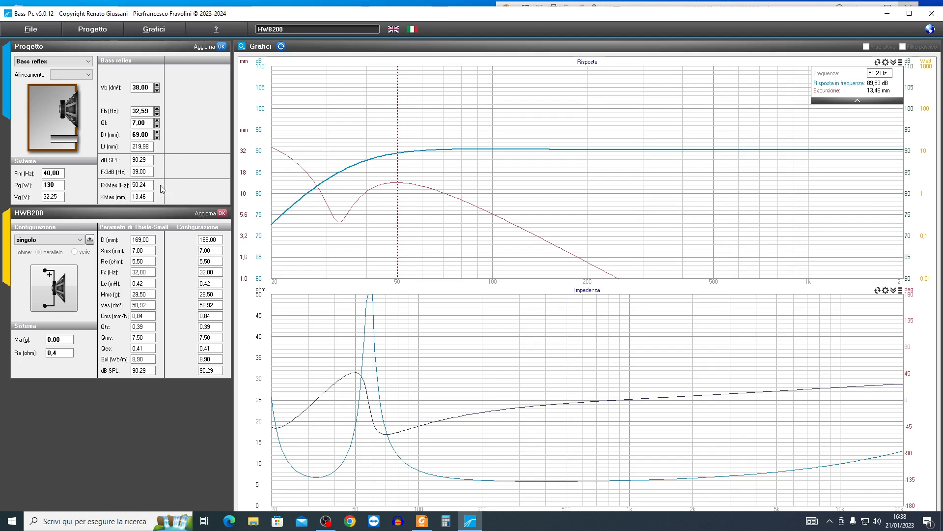
double_click(147, 170)
double_click(150, 197)
double_click(149, 185)
double_click(147, 122)
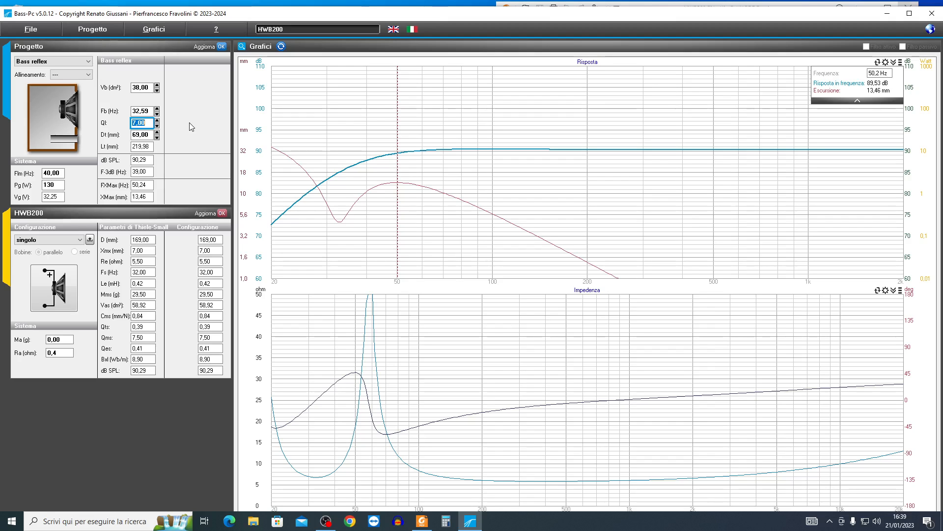
- Raise the duct diameter Dt to 72 mm and check its effect on the duct length Lt
key(Tab)
click(153, 147)
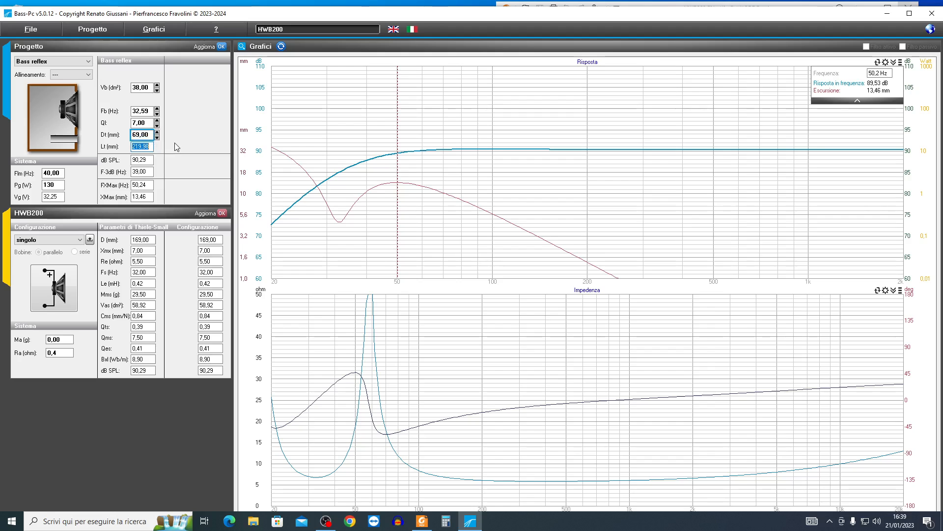
click(146, 135)
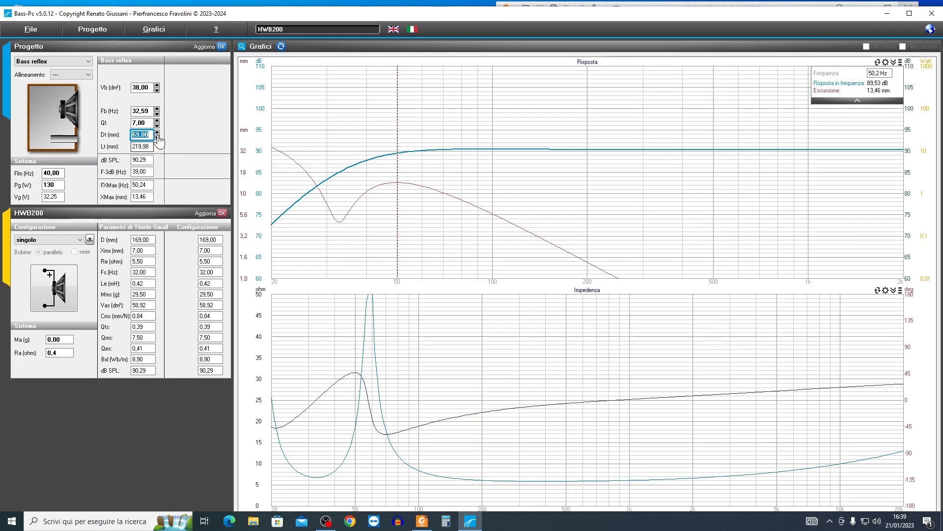
click(156, 132)
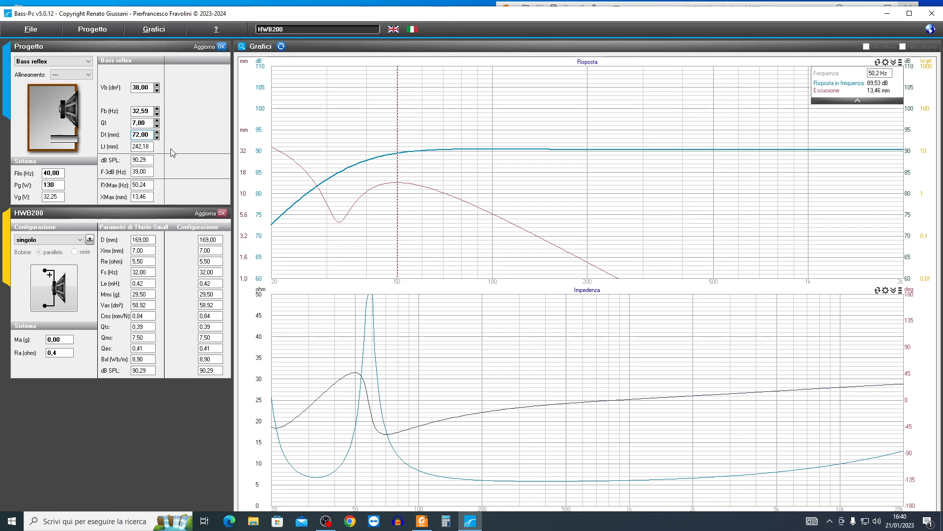
double_click(134, 146)
- Restore the duct diameter Dt to 69 mm
double_click(151, 134)
text(069)
key(Return)
- Set the generator power Pg to 70 W
click(54, 185)
text(70)
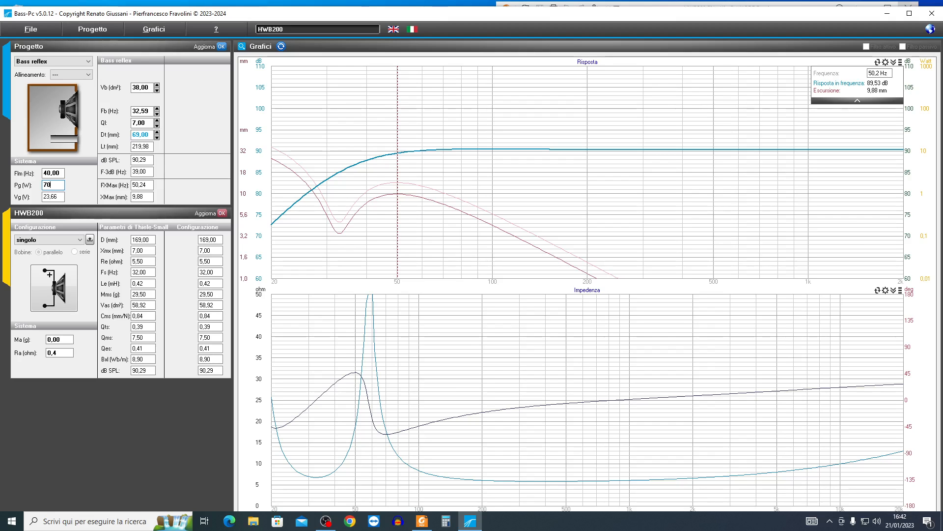
key(Tab)
- Raise the box volume Vb to 57 dm³
click(158, 86)
click(157, 86)
click(157, 86)
click(157, 86)
click(158, 86)
click(157, 86)
click(157, 86)
click(157, 86)
click(157, 86)
click(157, 86)
click(157, 86)
click(157, 86)
click(157, 86)
click(158, 86)
click(157, 86)
click(157, 86)
click(158, 86)
click(157, 86)
click(157, 86)
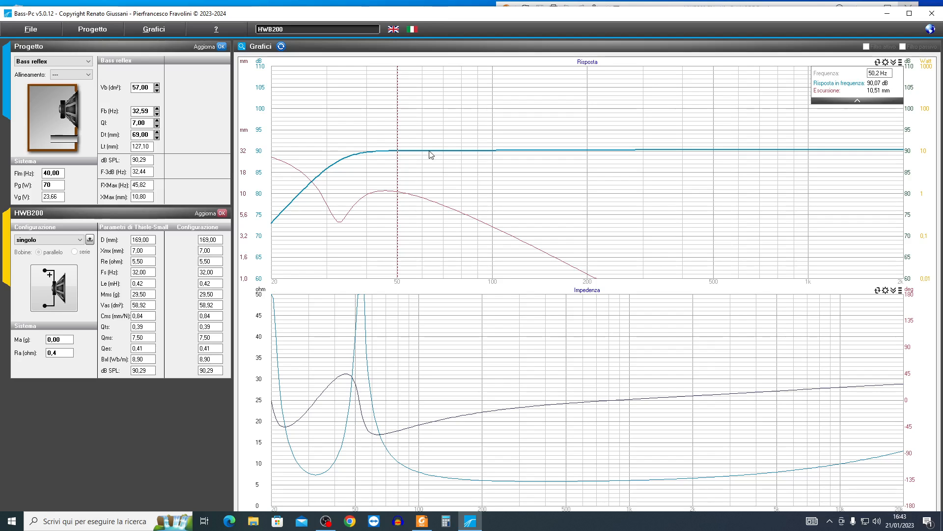
- Read the response and excursion at about 39,9 Hz and 44,8 Hz, and compare with the XMax value
click(367, 152)
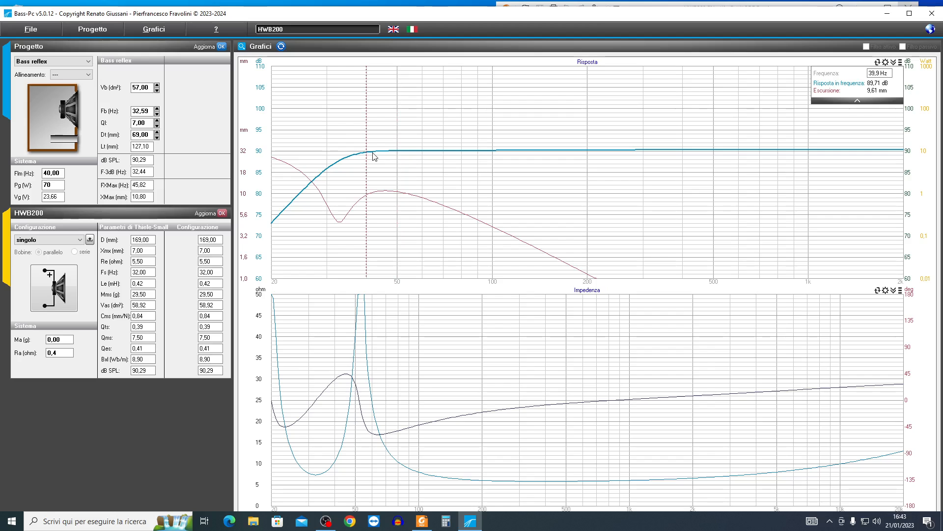
click(384, 194)
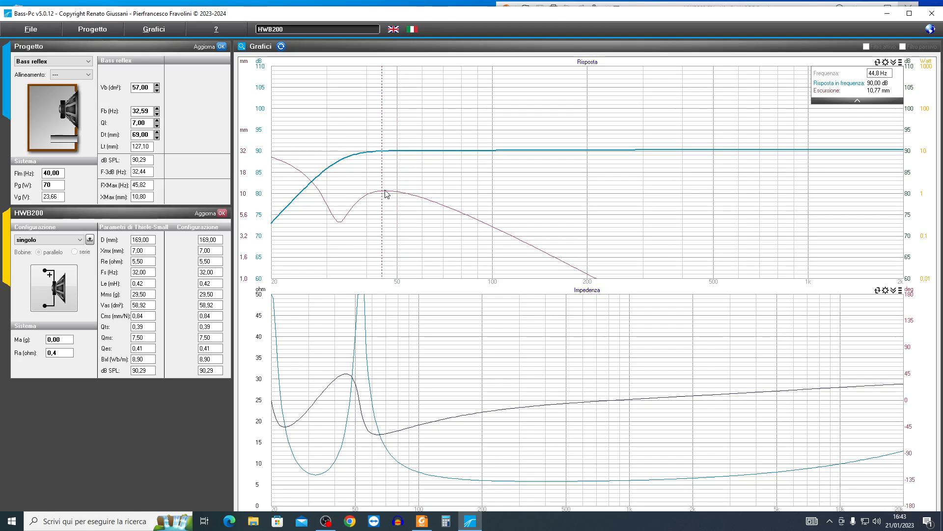
click(134, 196)
- Raise the box volume Vb to 64 dm³ and clear the previous curves from the graphs
click(158, 86)
click(158, 86)
click(157, 86)
click(158, 86)
click(158, 86)
click(157, 86)
click(157, 86)
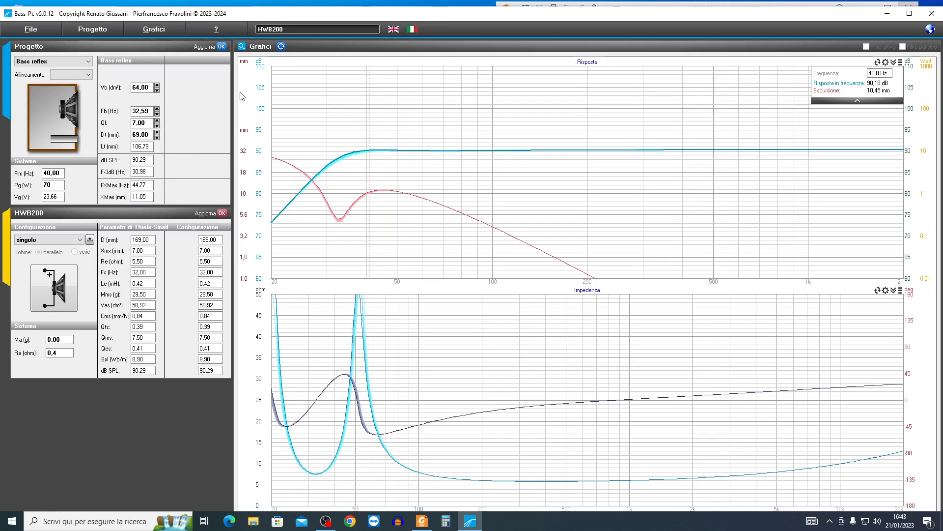
click(281, 47)
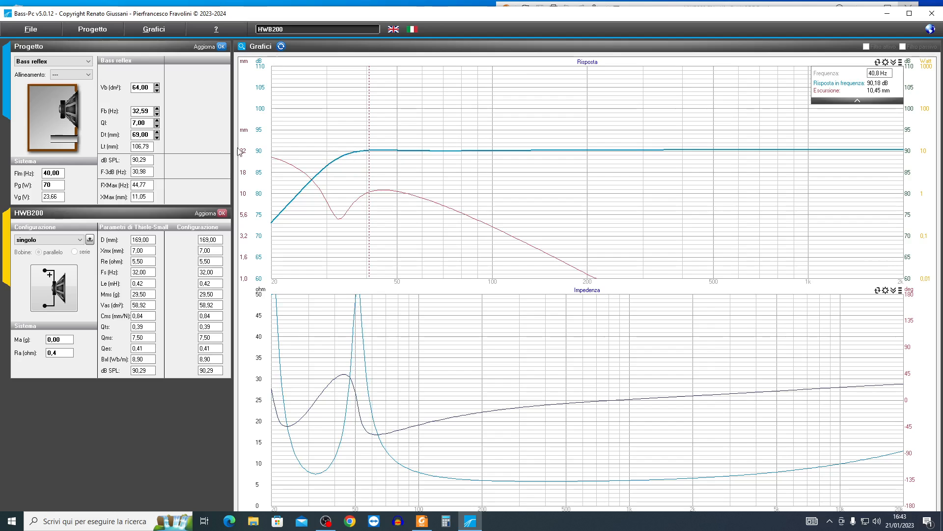
- Lower the tuning frequency Fb to 31,59 Hz with old curves cleared, and check the response at about 39,9 Hz and XMax
click(157, 116)
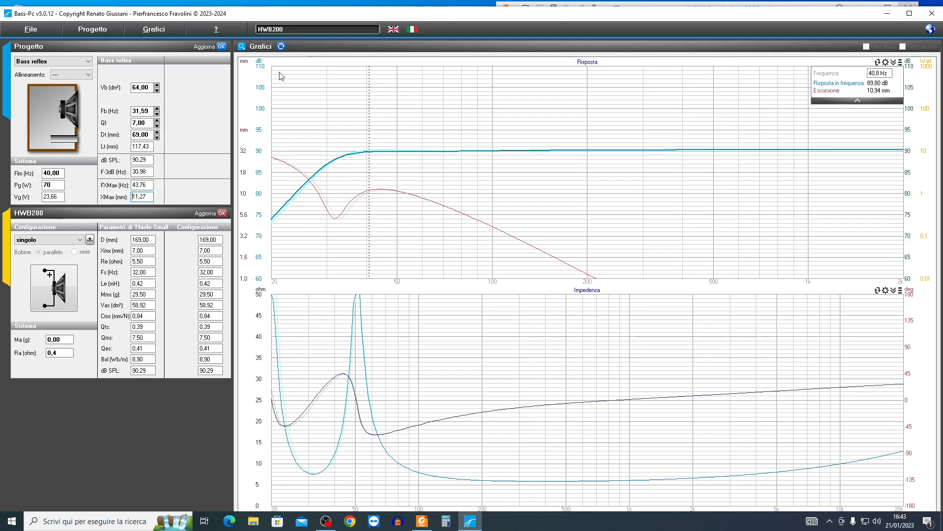
click(280, 48)
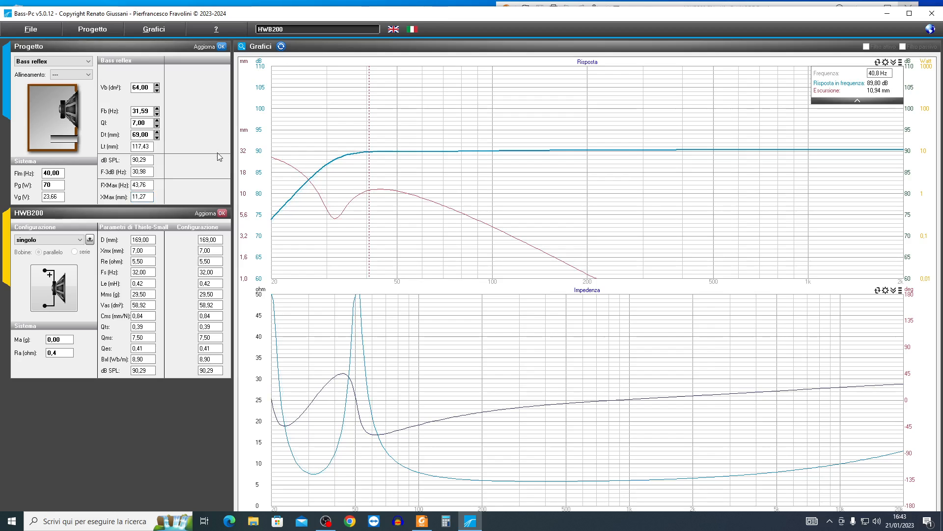
click(367, 153)
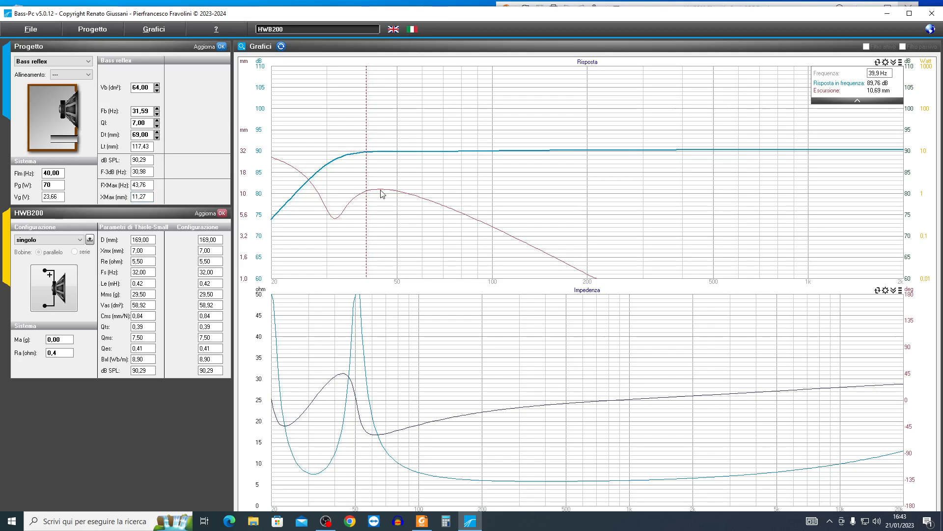
drag(135, 197, 154, 197)
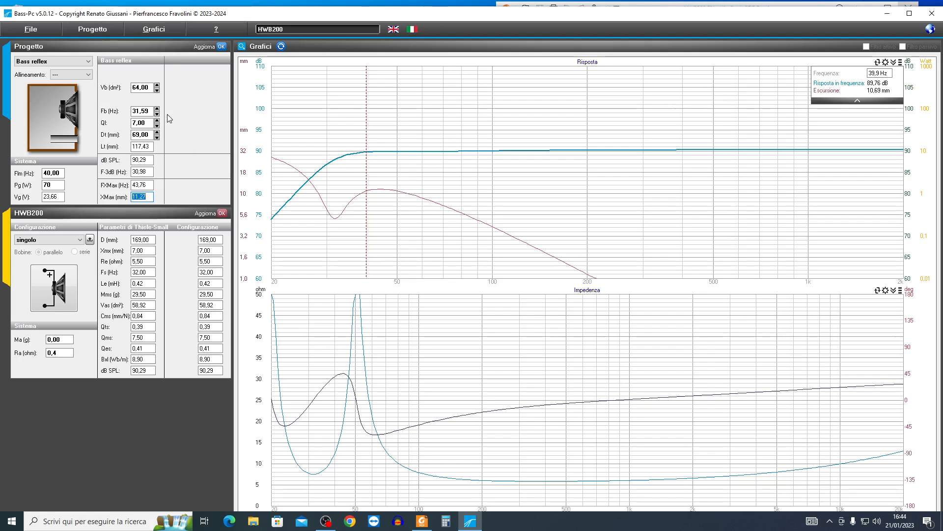
- Raise the box volume Vb to 71 dm³ and lower the tuning frequency Fb to 30,59 Hz, clearing the previous curves
click(158, 90)
click(157, 86)
click(157, 86)
click(157, 86)
click(157, 86)
click(157, 86)
click(157, 86)
click(158, 86)
click(157, 86)
click(157, 86)
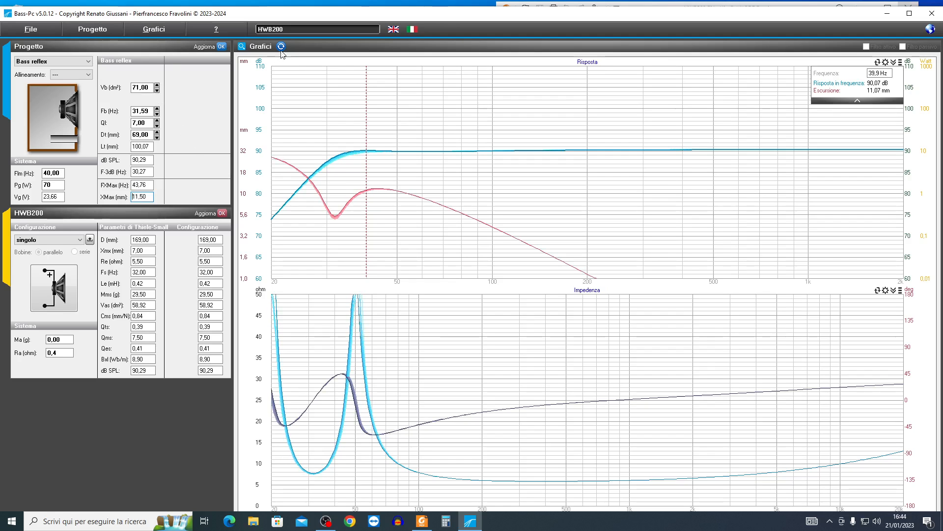
click(157, 113)
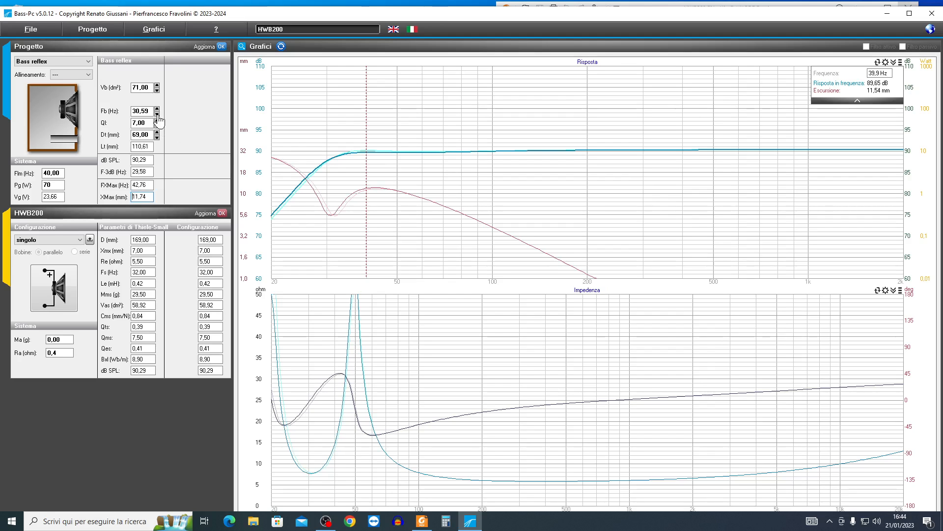
click(282, 47)
- Review F-3dB, Pg and XMax, and read the response and excursion at about 37,2 Hz and 41,8 Hz
double_click(139, 172)
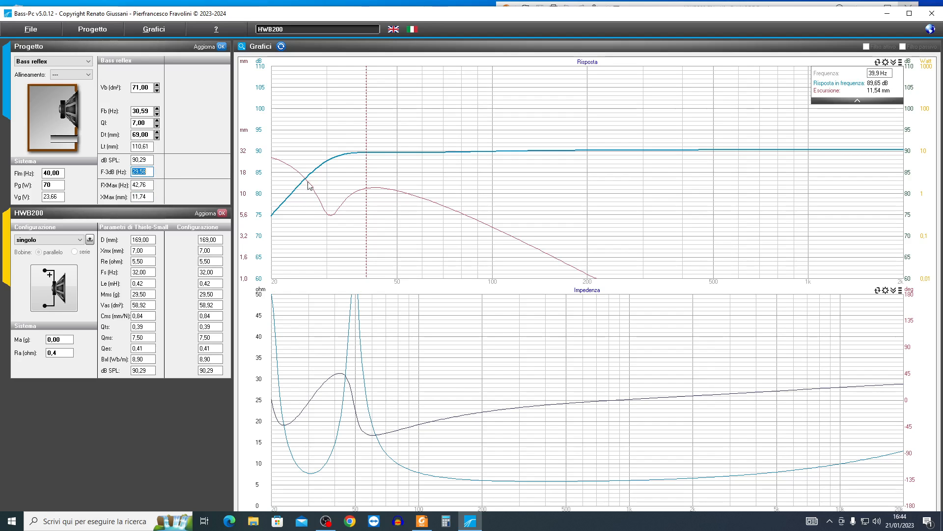
click(358, 157)
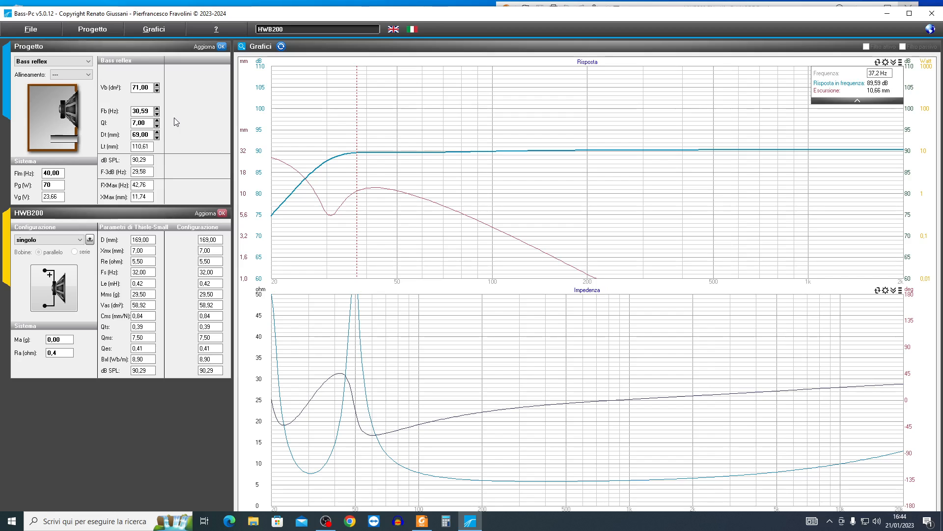
double_click(48, 185)
click(376, 191)
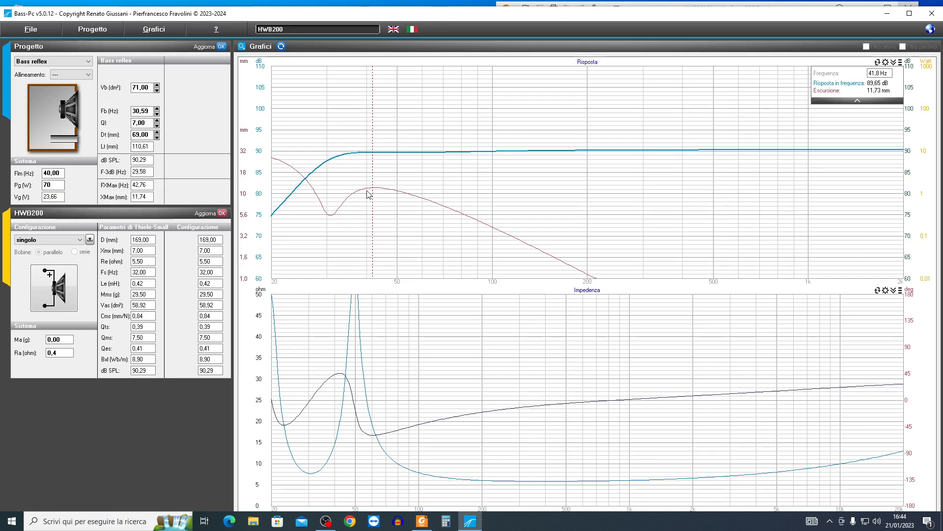
click(147, 197)
- Set the generator power Pg to 130 W and check the XMax and F-3dB values
double_click(59, 187)
text(130)
key(Return)
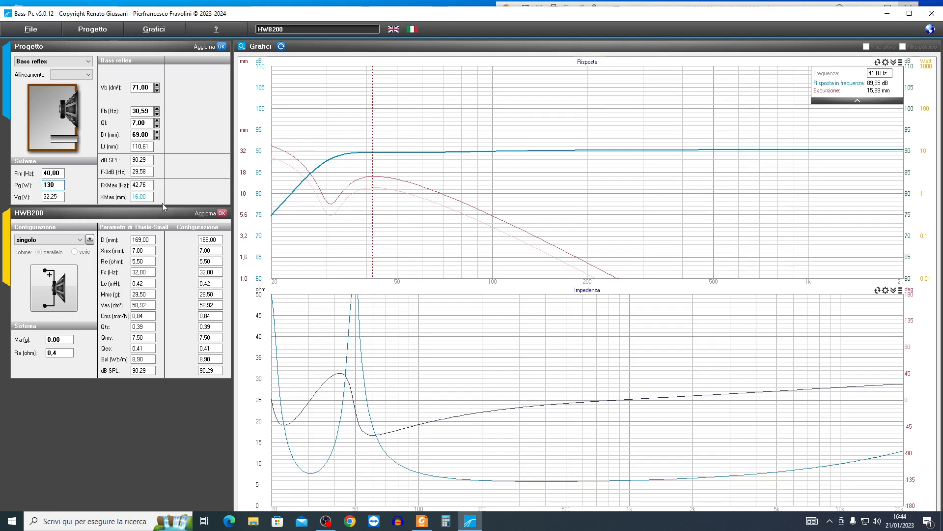
double_click(142, 197)
double_click(147, 171)
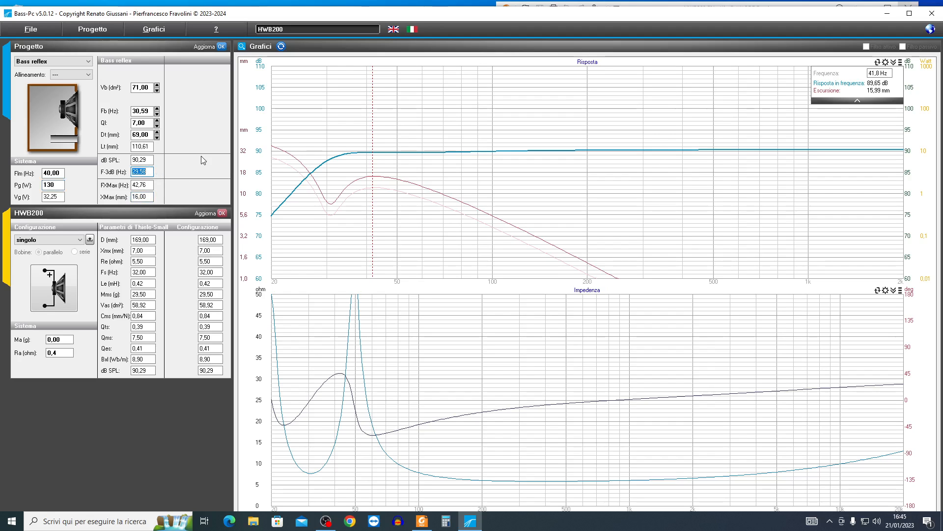